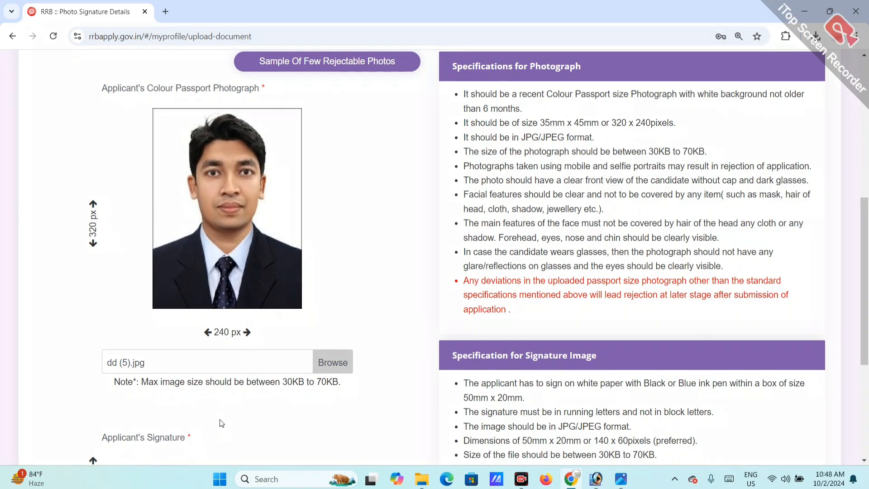
Step: Look over the uploaded passport photograph and signature sections, including the image previews and their requirements
scroll(287, 281, "up", 3)
scroll(759, 136, "up", 2)
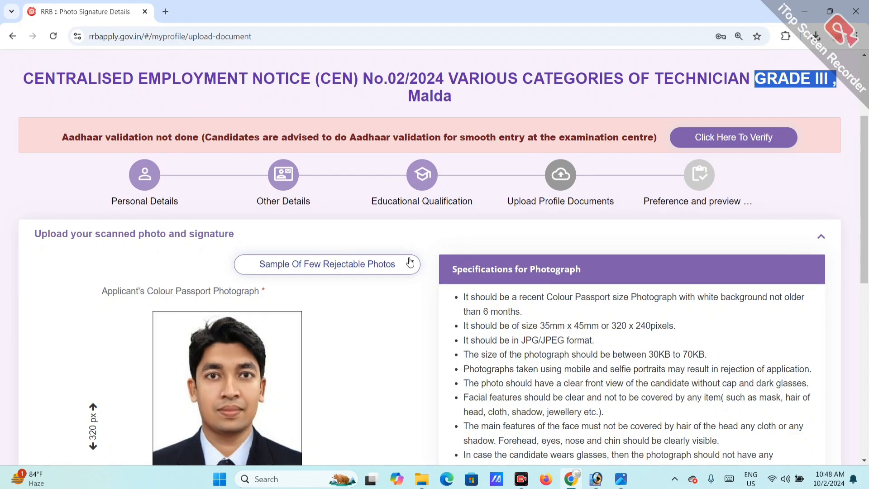
scroll(339, 365, "down", 3)
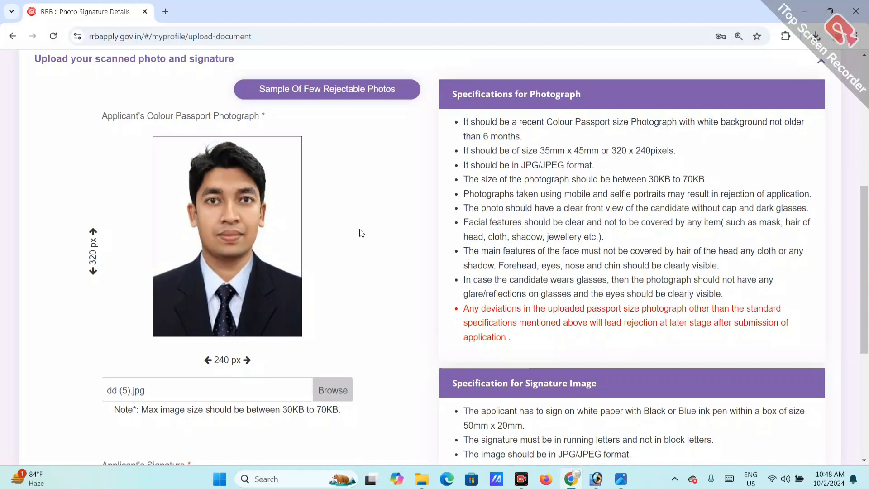
scroll(361, 233, "down", 2)
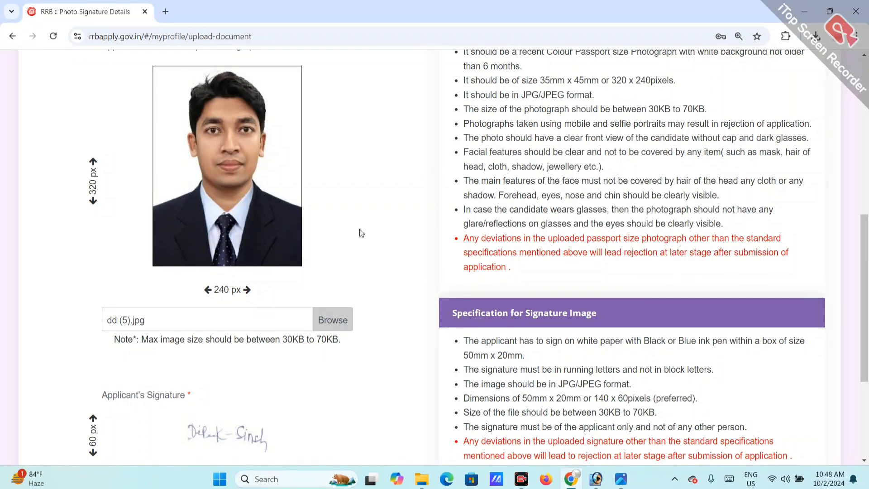
scroll(361, 233, "up", 2)
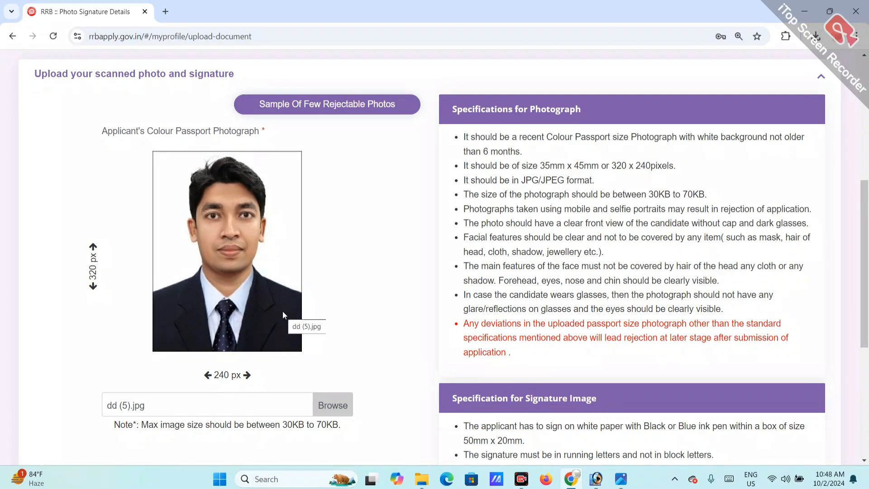
scroll(284, 314, "down", 4)
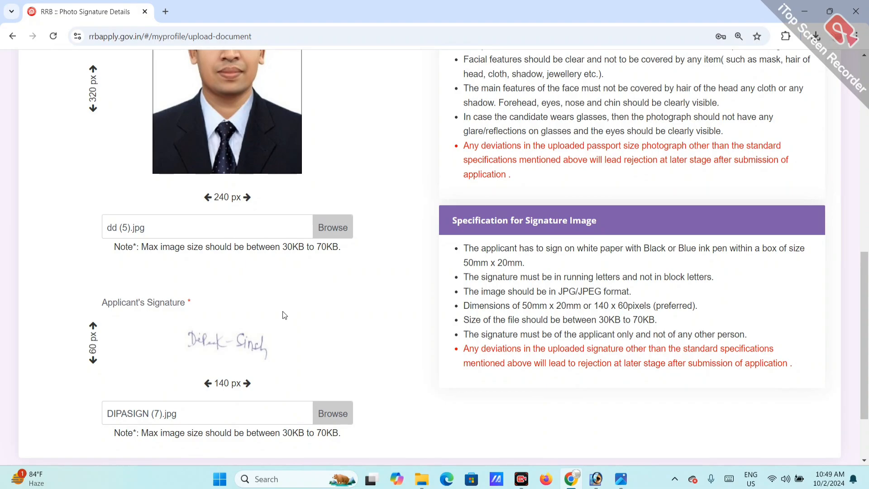
scroll(284, 315, "up", 2)
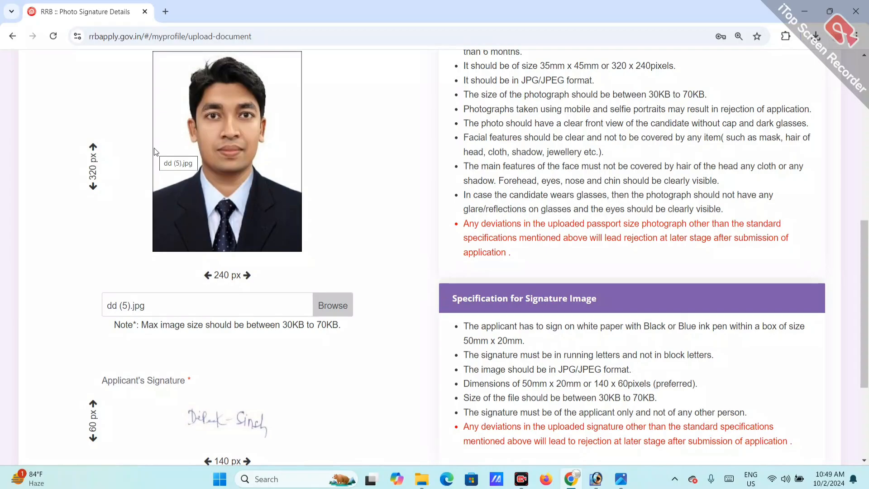
scroll(333, 214, "up", 3)
scroll(318, 236, "down", 2)
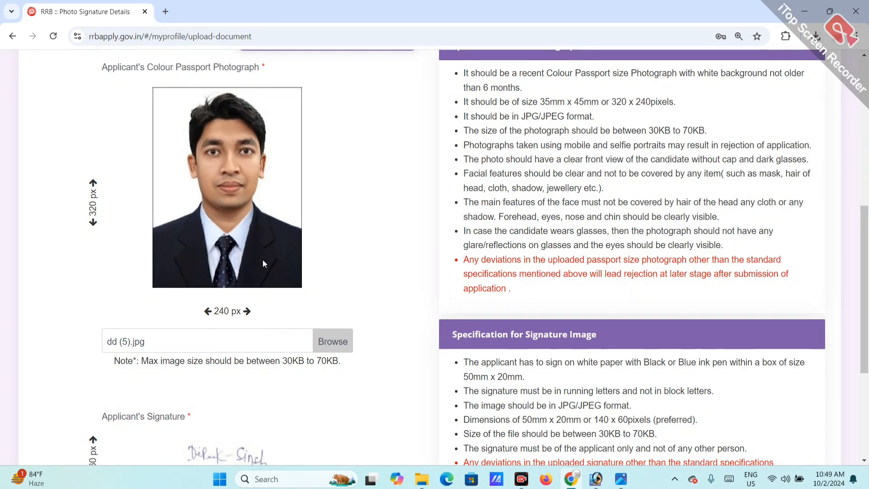
Step: Examine the photograph specifications for pixel dimensions, file size and format, comparing them with the dimensions marked around the photo preview
left_click_drag(612, 102, 677, 103)
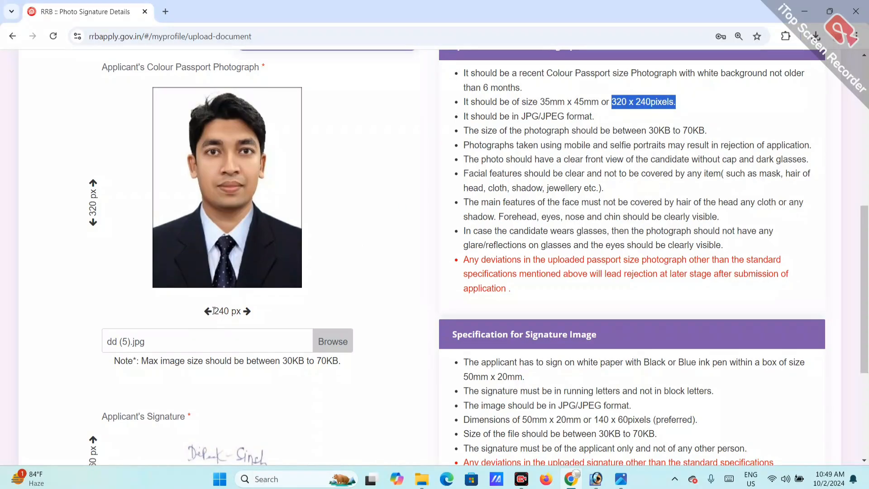
left_click_drag(212, 311, 226, 310)
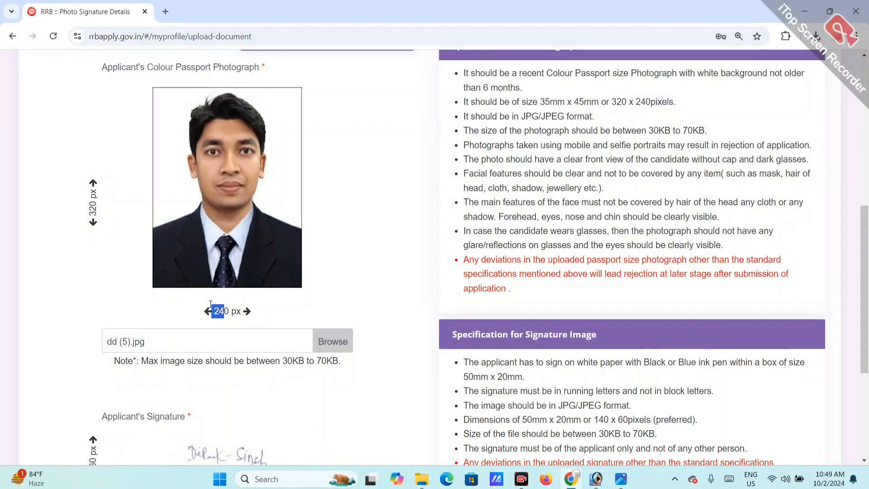
left_click_drag(88, 219, 92, 193)
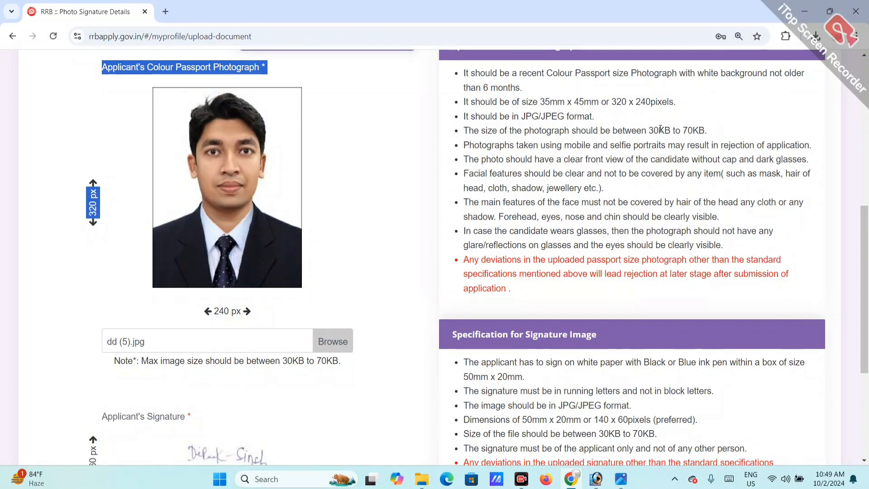
left_click_drag(647, 131, 700, 130)
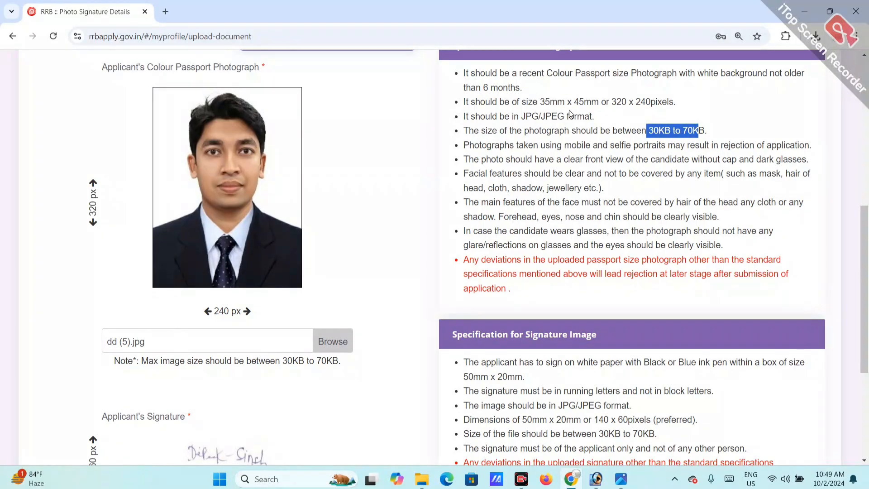
left_click_drag(521, 117, 525, 118)
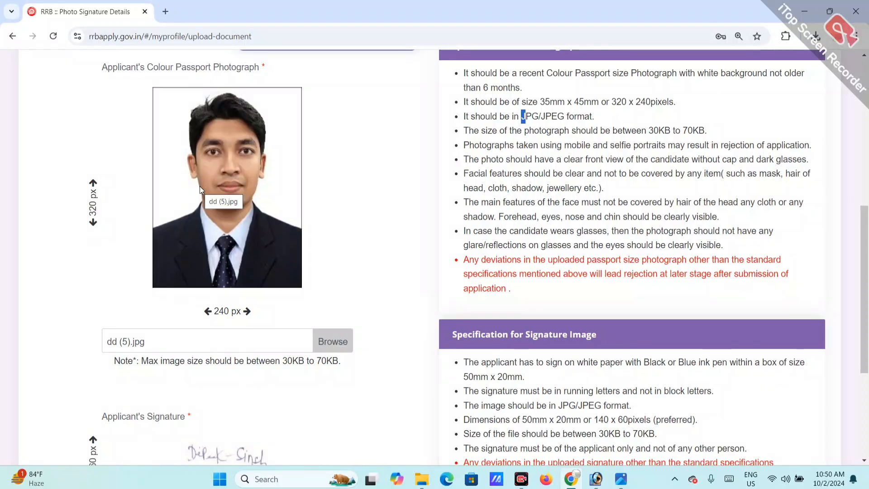
Step: Examine the signature image specifications for ink colour, format, pixel dimensions and file size, along with the dimensions around the signature preview
scroll(400, 234, "down", 3)
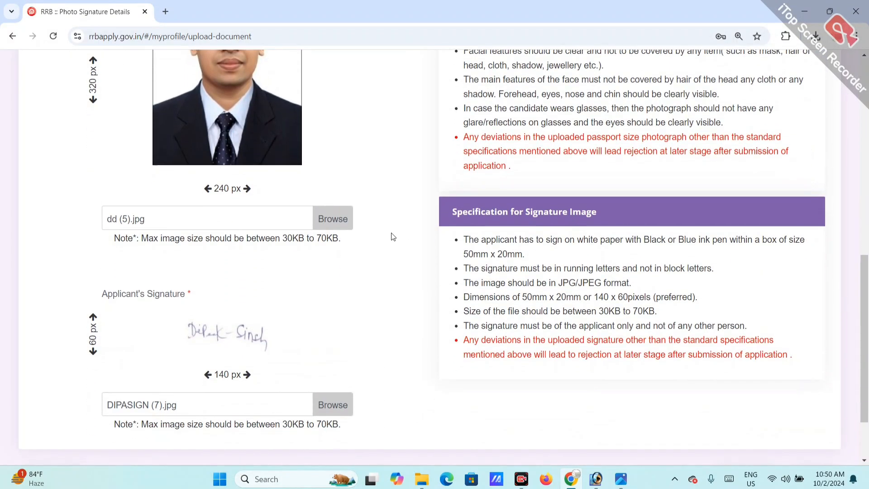
scroll(208, 345, "down", 1)
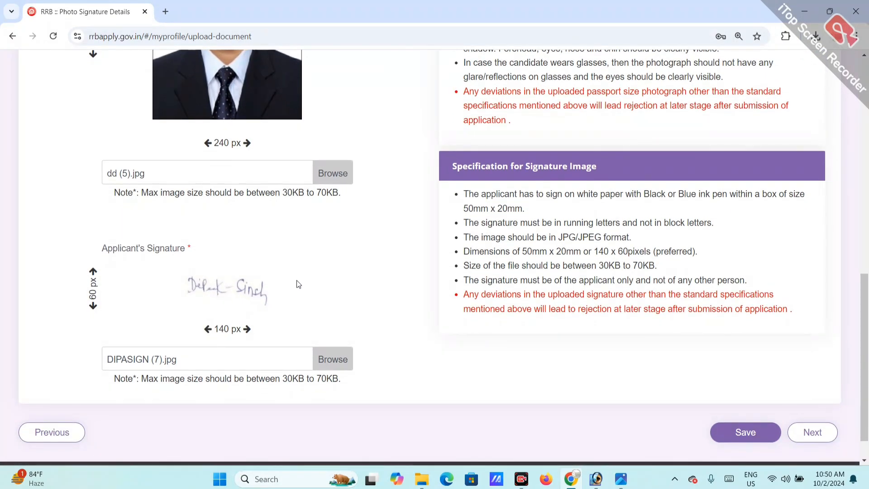
left_click_drag(657, 194, 716, 193)
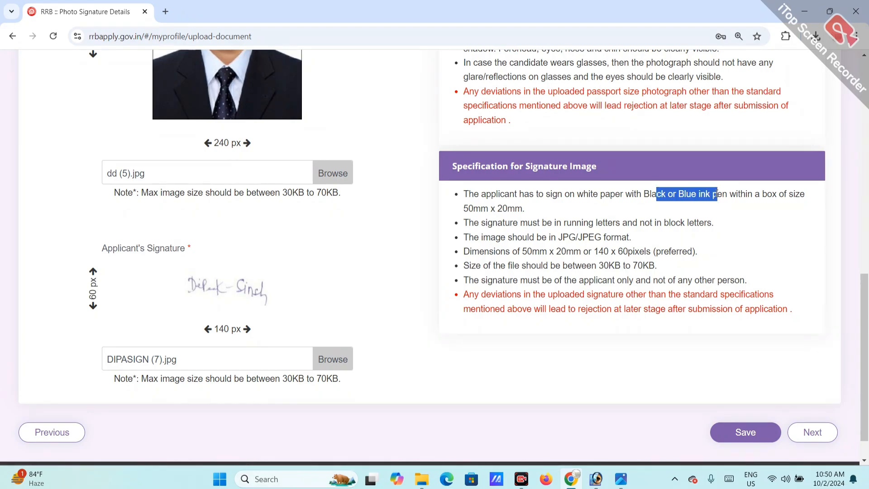
left_click_drag(563, 238, 591, 238)
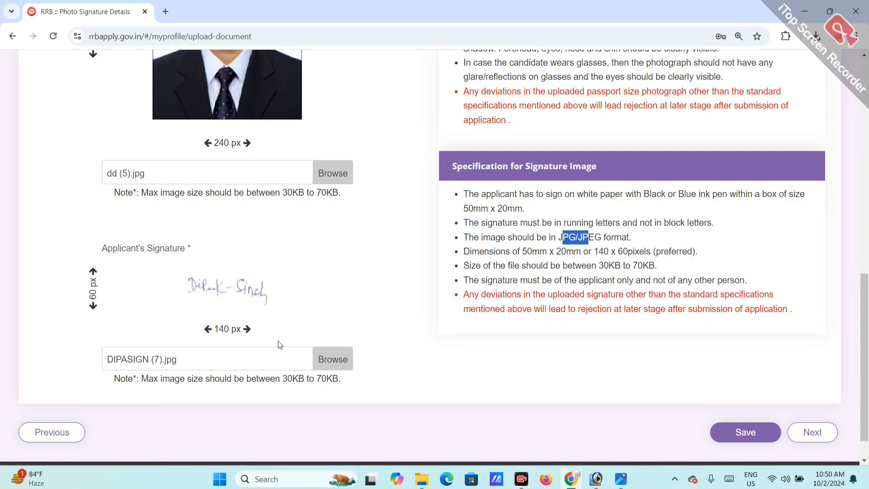
left_click_drag(216, 328, 254, 330)
left_click(93, 286)
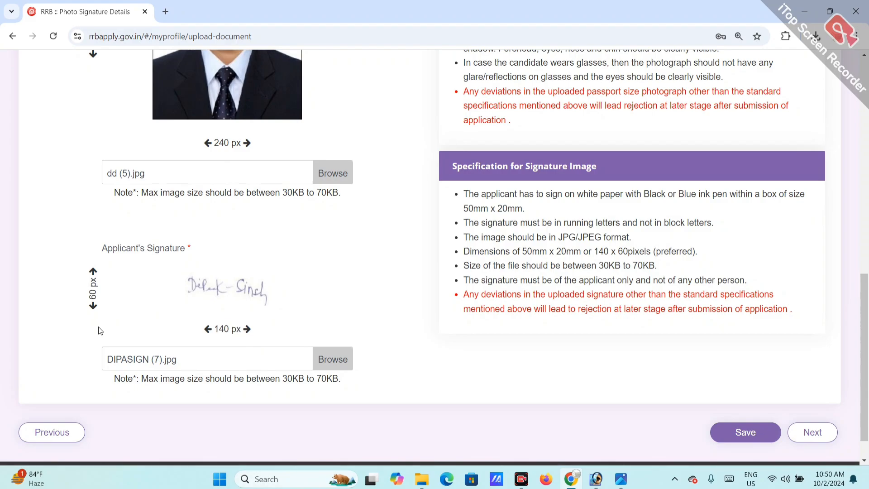
left_click_drag(597, 265, 672, 269)
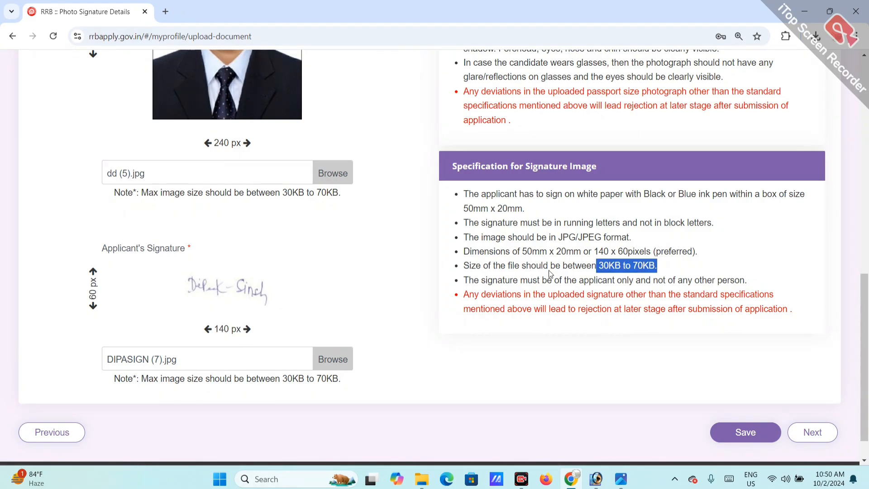
left_click_drag(591, 251, 681, 268)
Step: Open the samples of rejectable photos, review the rejected and accepted examples, and close them
scroll(681, 269, "up", 3)
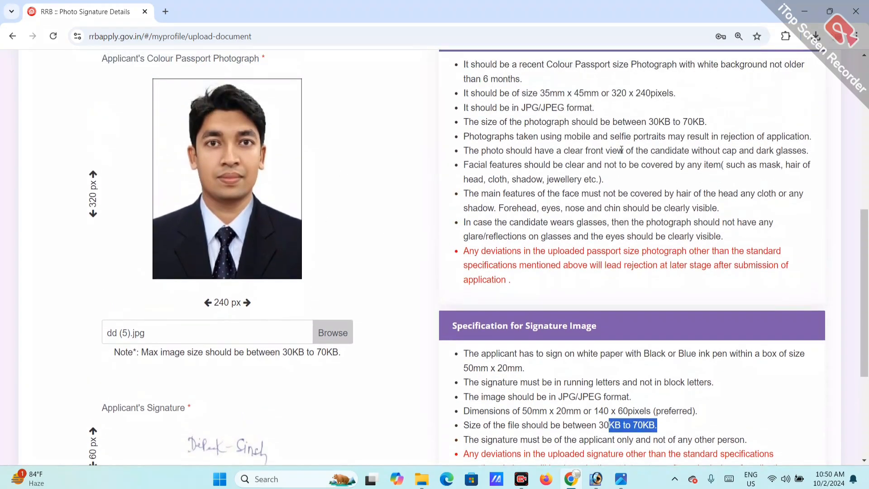
left_click(804, 11)
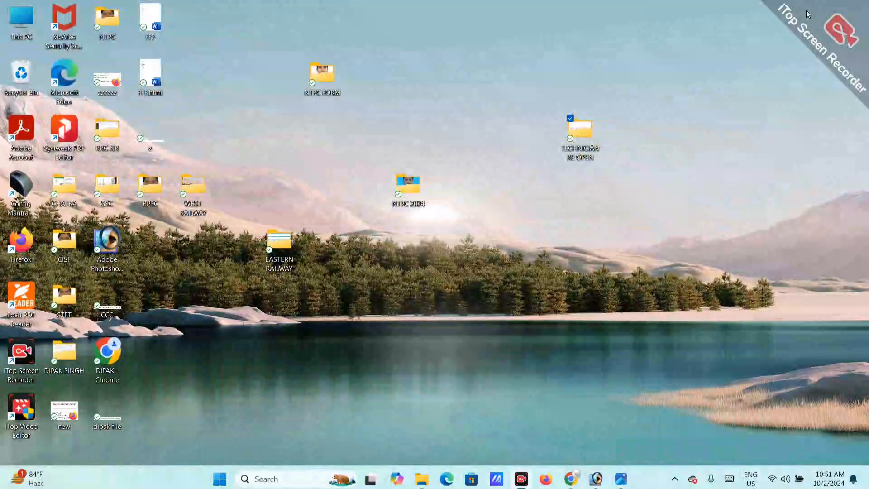
left_click(571, 479)
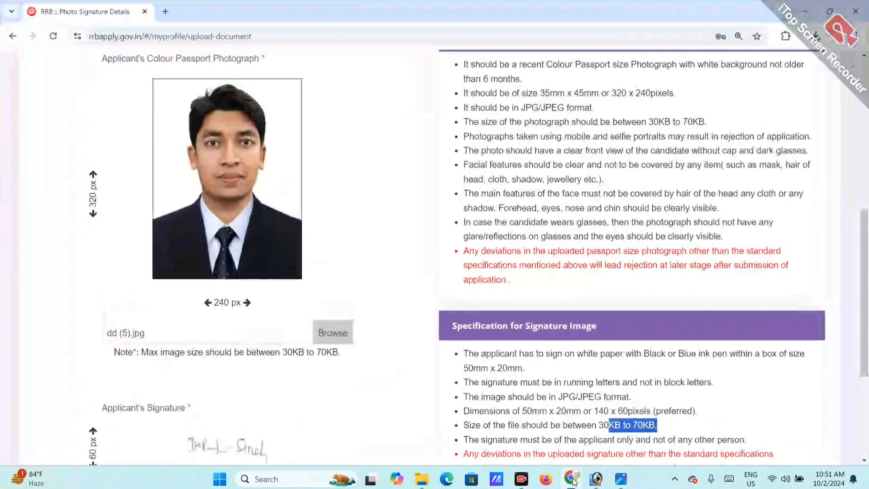
scroll(348, 268, "up", 3)
left_click(364, 164)
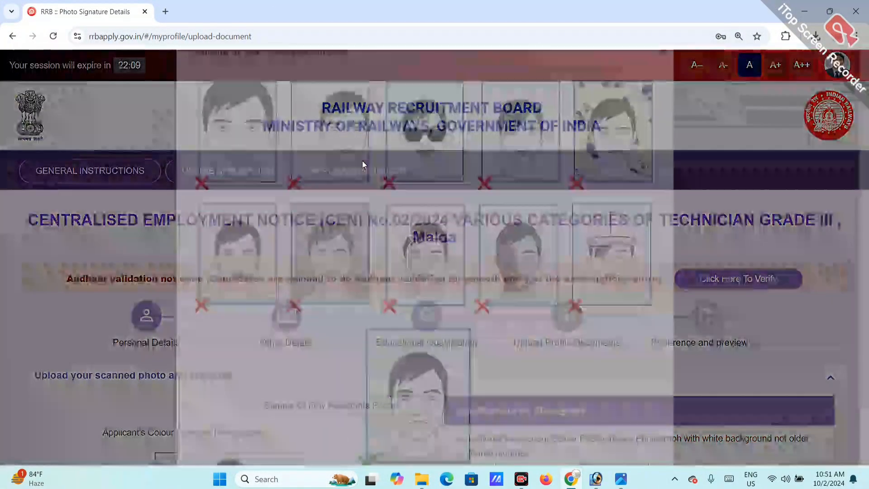
scroll(436, 277, "down", 1)
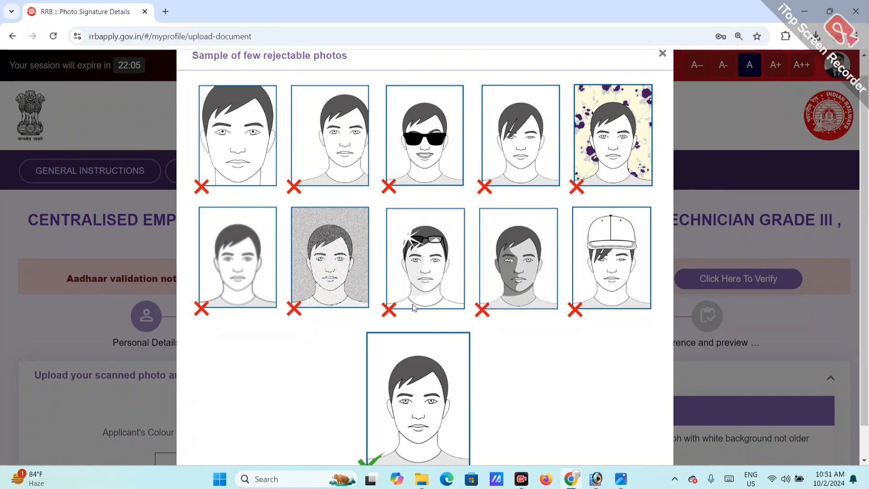
scroll(400, 403, "down", 1)
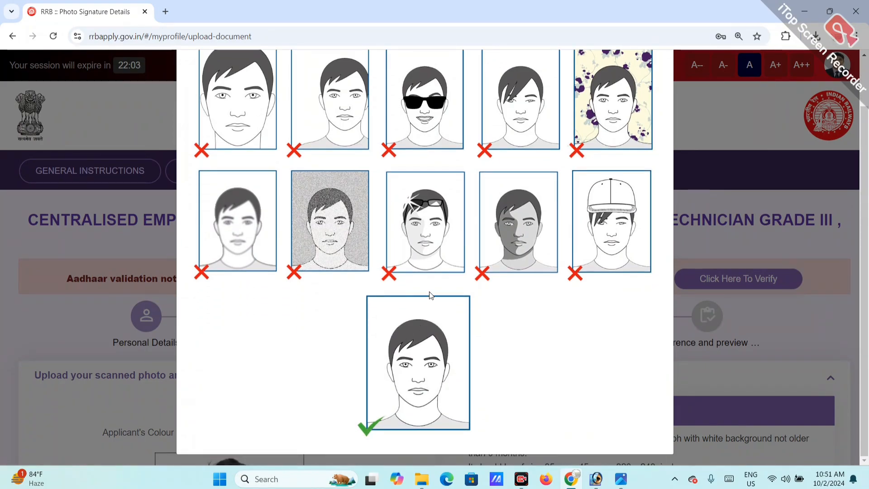
scroll(339, 198, "up", 2)
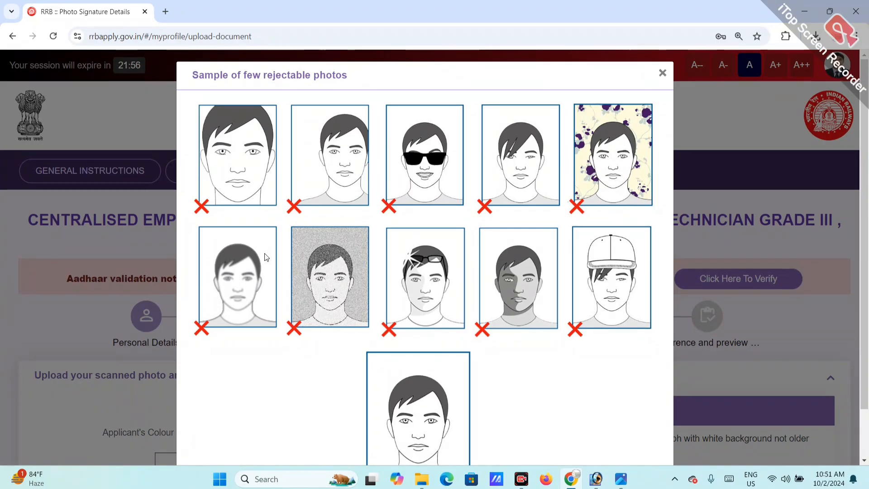
scroll(440, 263, "down", 2)
scroll(529, 199, "up", 2)
left_click(662, 73)
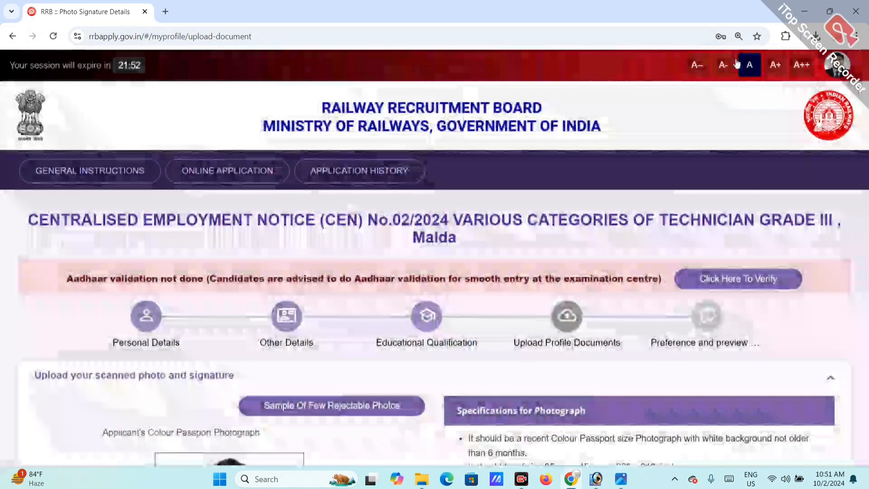
Step: Open the TECHNICIAN RE OPEN folder on the desktop and view the P33 photo enlarged
left_click(805, 12)
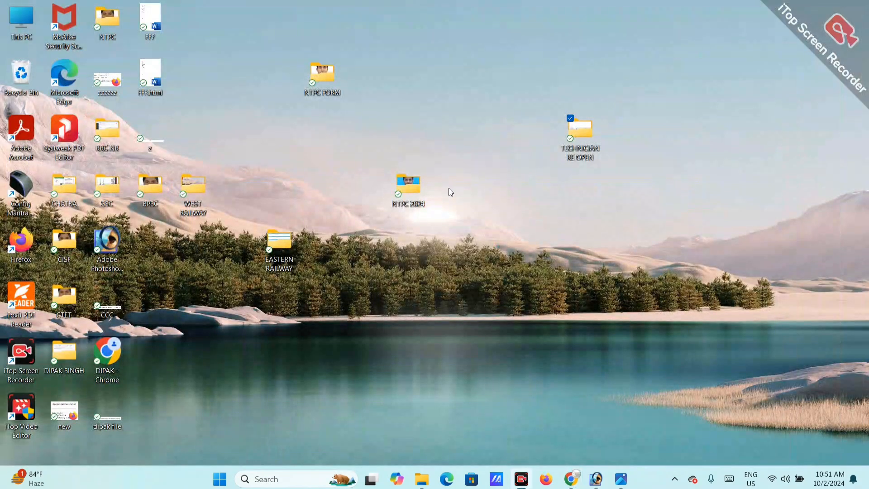
double_click(567, 135)
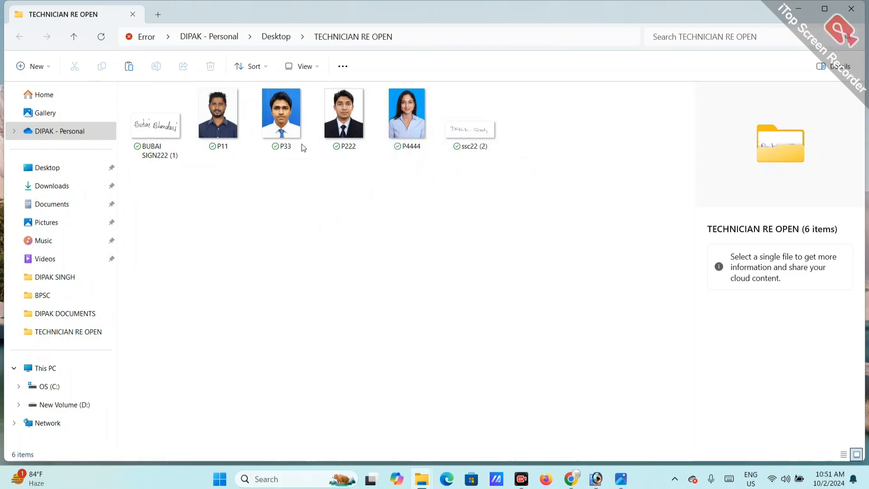
double_click(283, 121)
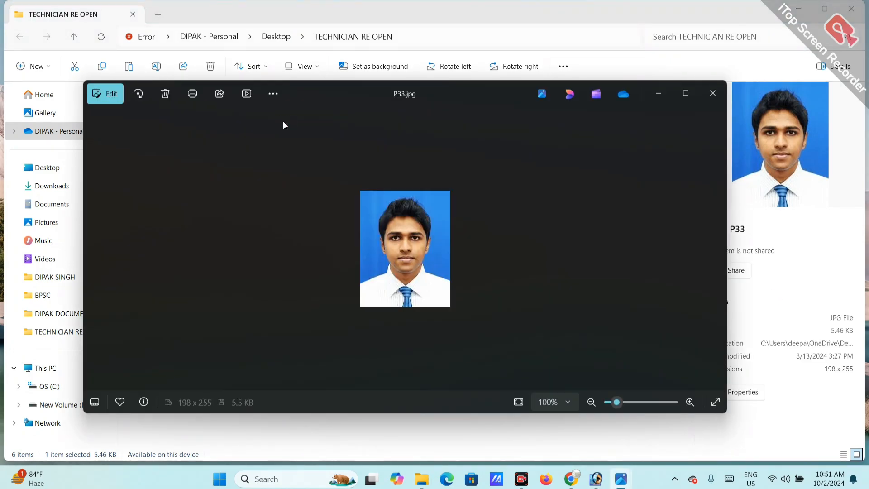
scroll(384, 198, "up", 3)
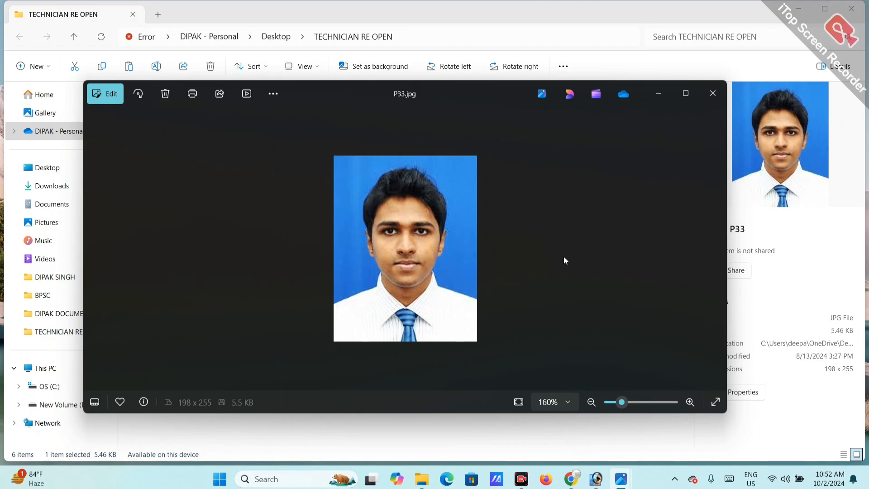
left_click(664, 92)
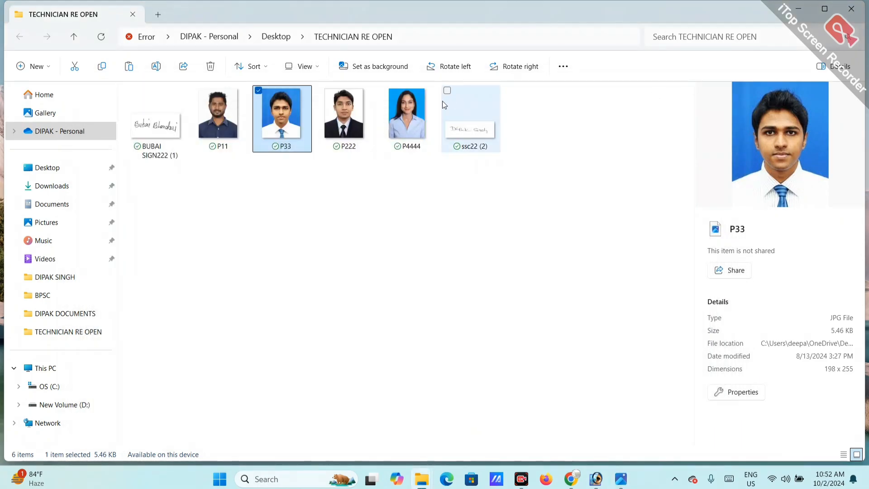
Step: View the P4444 photo from the folder, and open the P222 photo in a maximized viewer
double_click(422, 108)
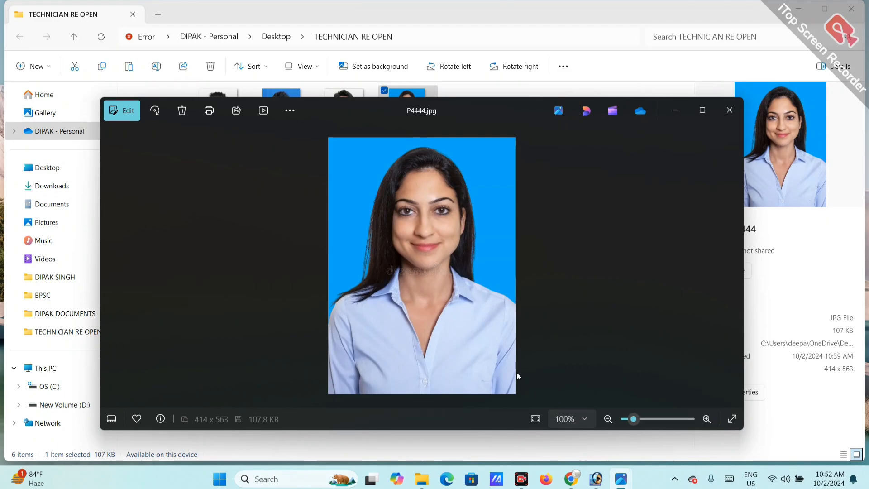
left_click(683, 109)
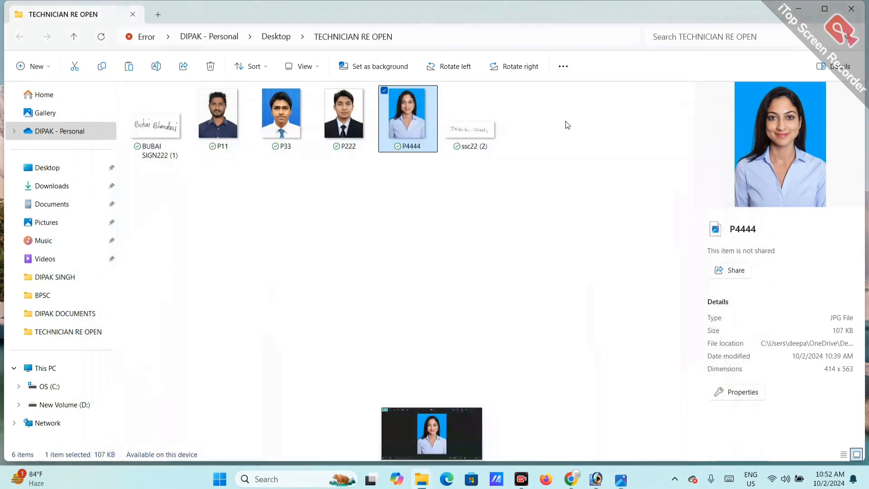
double_click(360, 136)
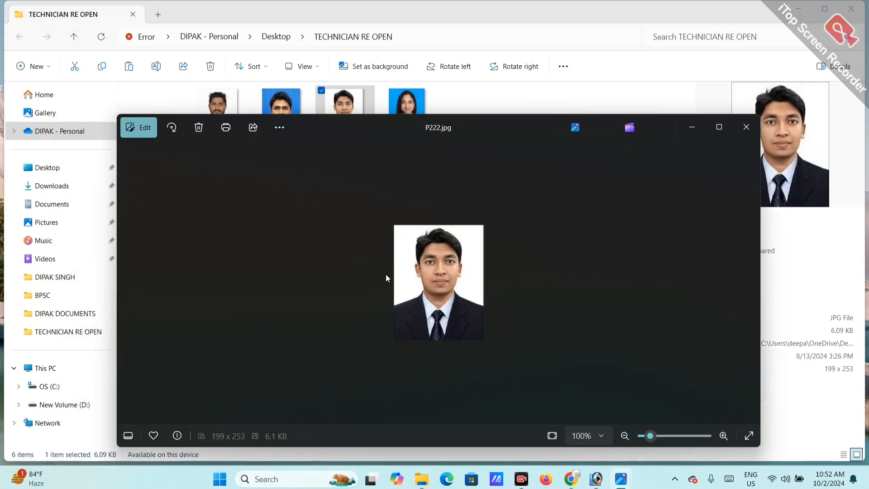
left_click(721, 127)
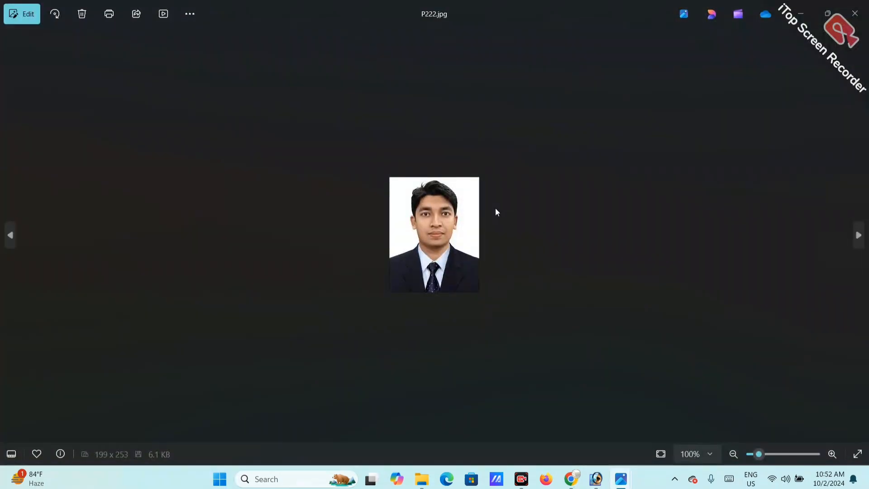
Step: View the P222 photo enlarged, check the P4444 photo's preview in the TECHNICIAN RE OPEN folder, and minimize both windows
scroll(495, 210, "up", 3)
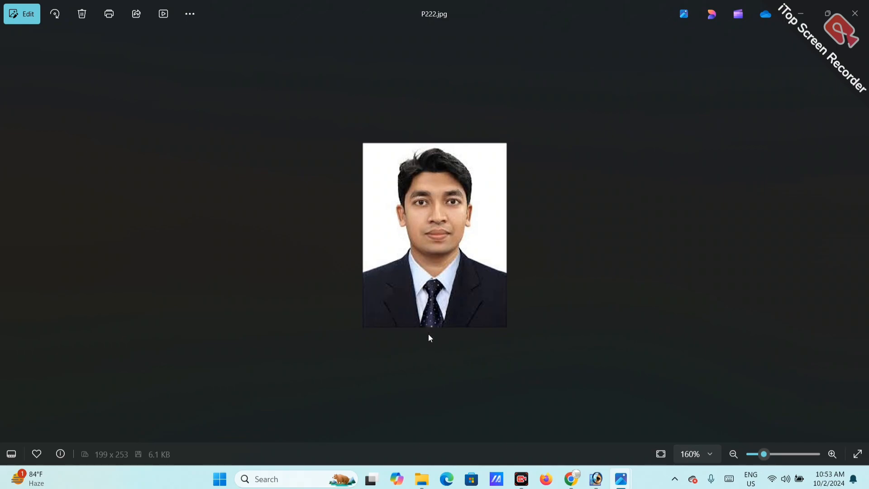
left_click(806, 18)
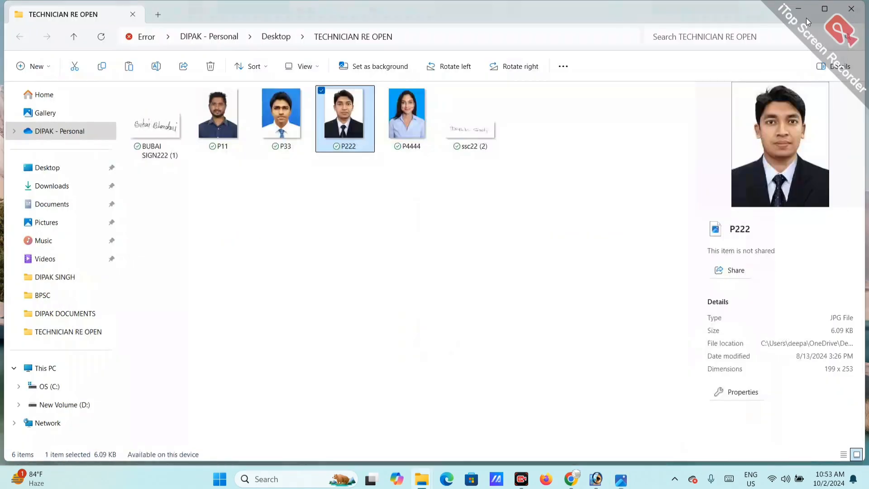
left_click(395, 118)
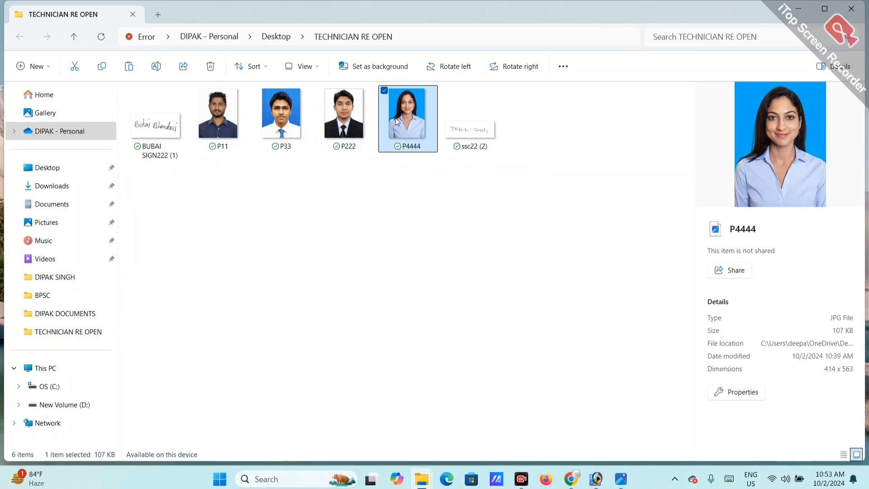
left_click(799, 8)
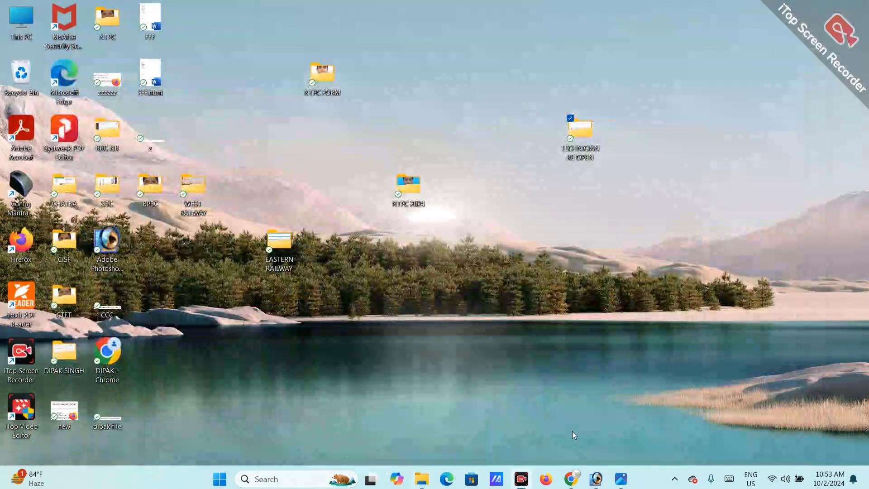
Step: Switch to Chrome, search for "remove bg" in a new tab, and open the remove.bg website
left_click(571, 478)
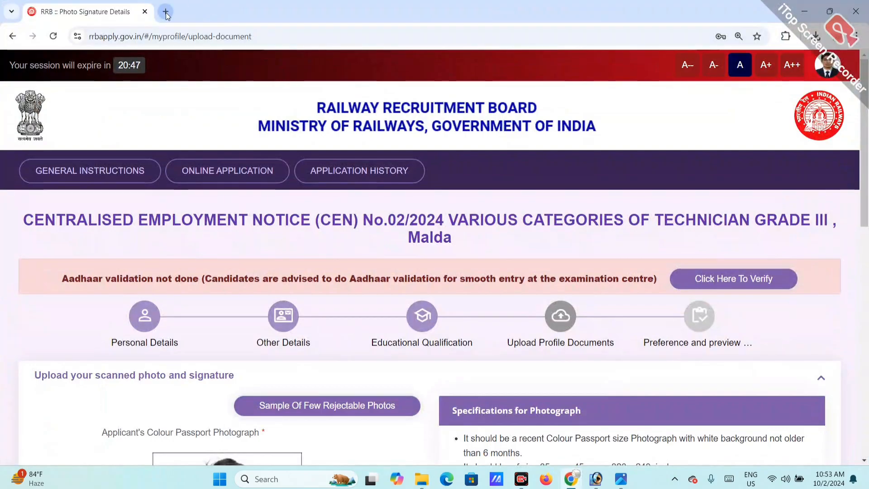
left_click(165, 12)
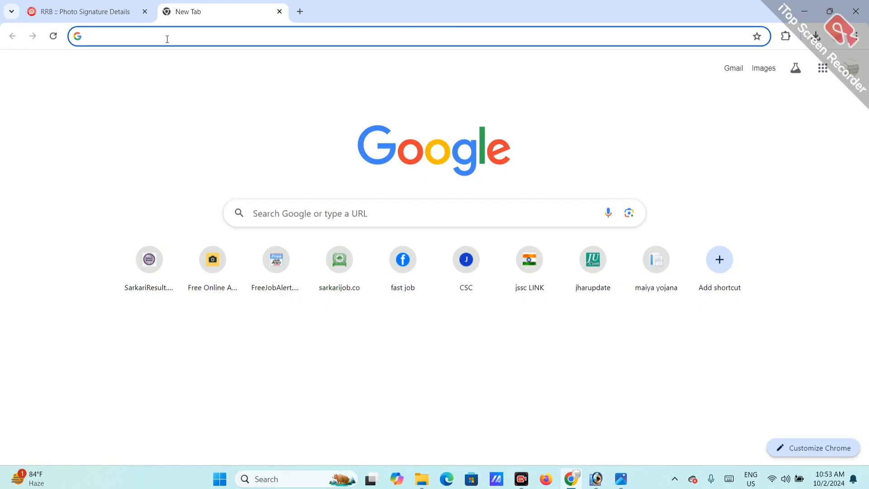
type("r")
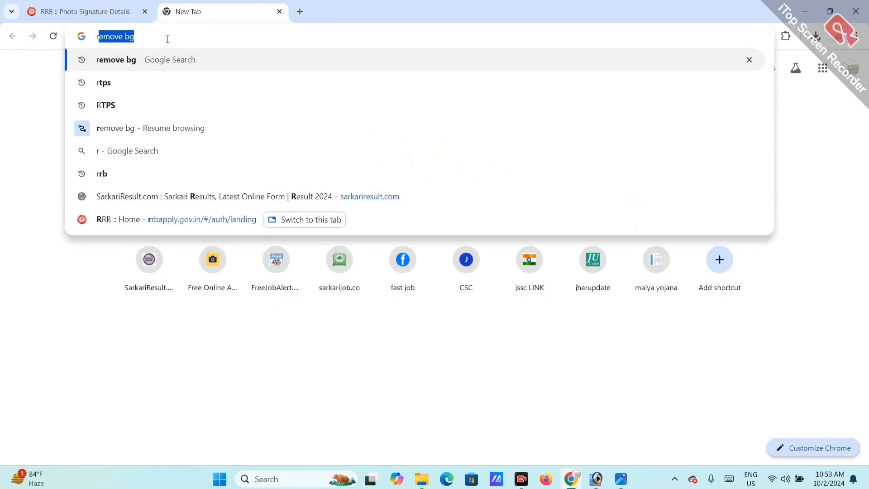
key("Return")
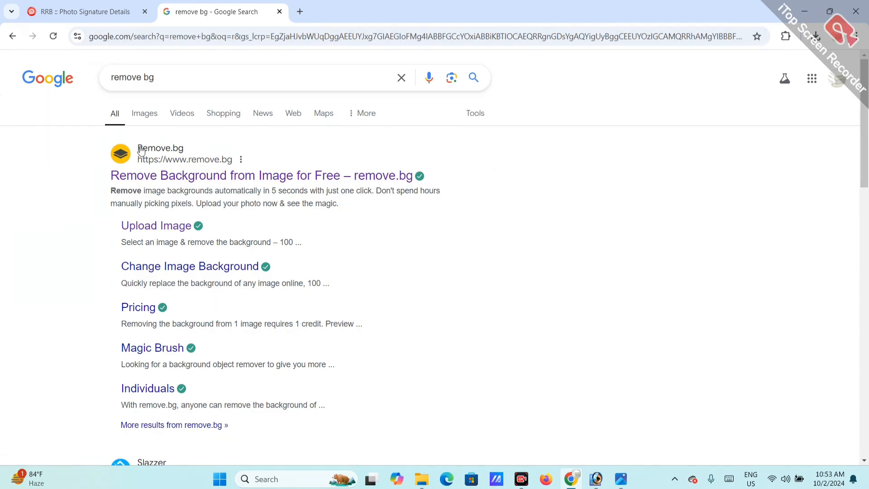
left_click(160, 175)
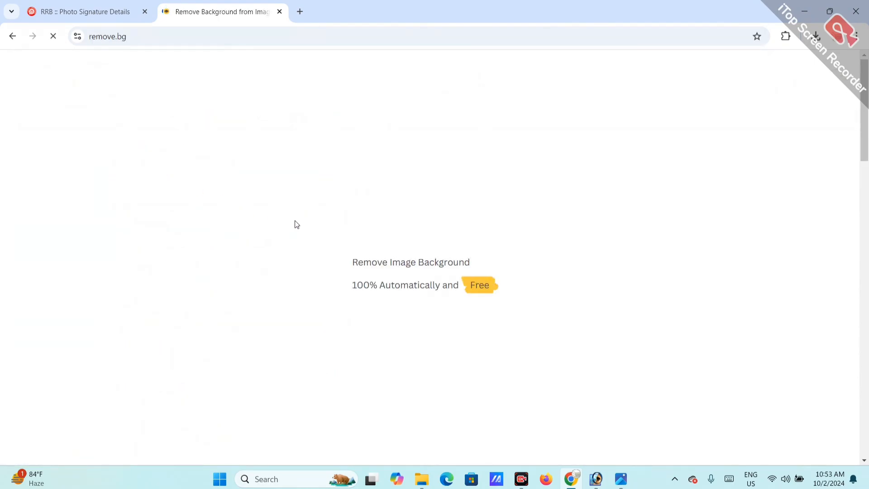
Step: Upload the P4444 photo from the TECHNICIAN RE OPEN folder on the desktop to remove its background
left_click(582, 293)
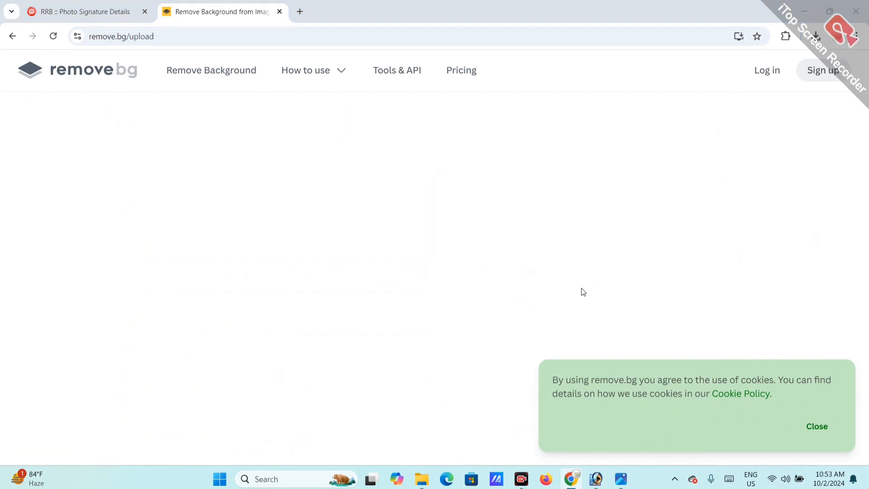
left_click(46, 110)
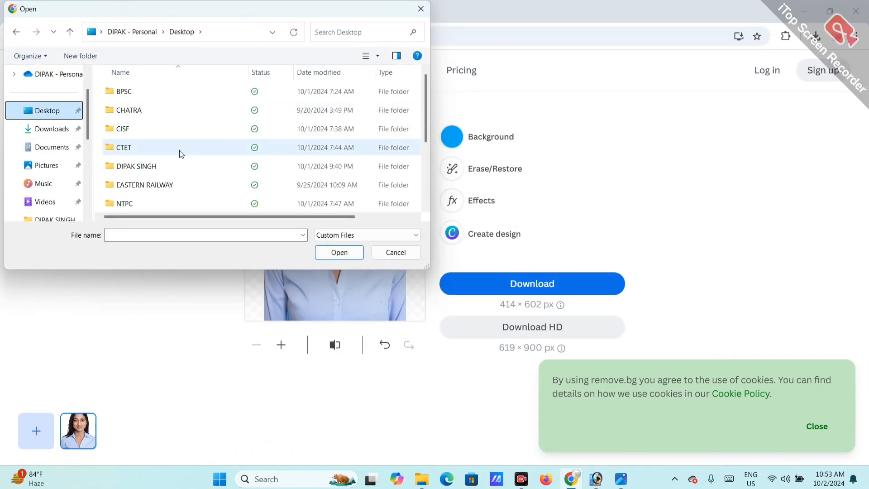
left_click(160, 171)
scroll(159, 169, "down", 3)
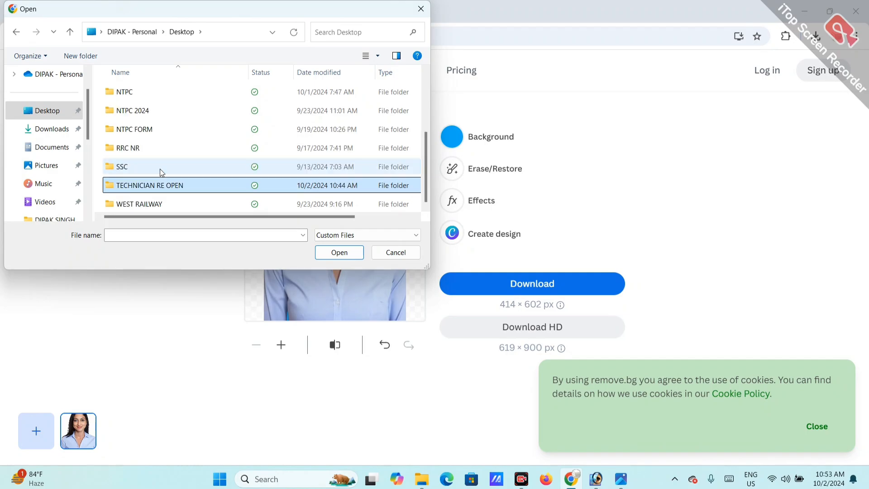
double_click(170, 186)
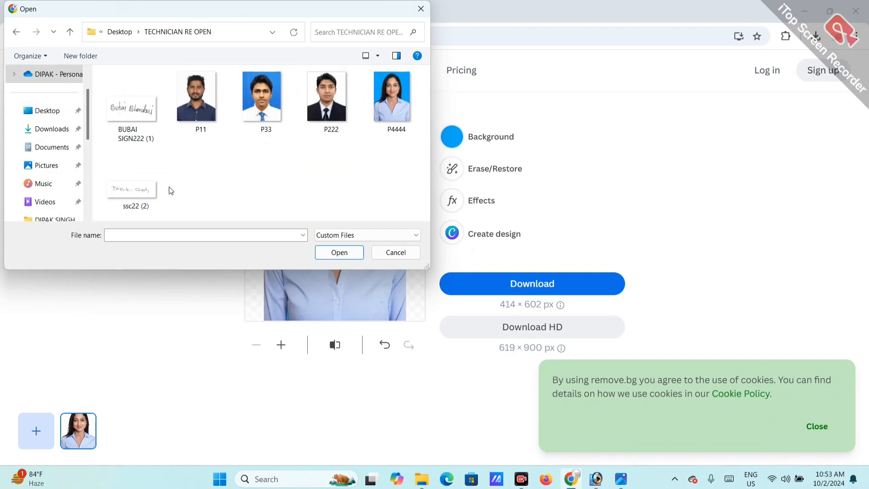
left_click(392, 100)
left_click(347, 252)
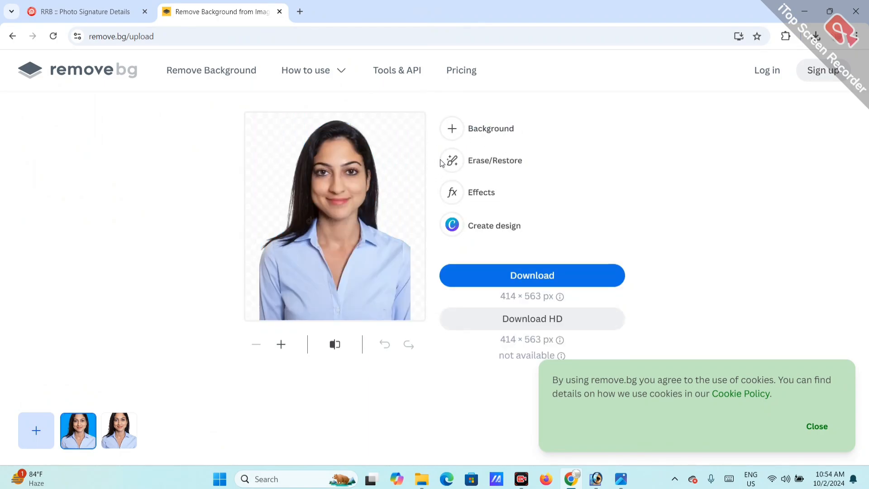
Step: Apply a plain white background colour to the cut-out P4444 photo
left_click(493, 131)
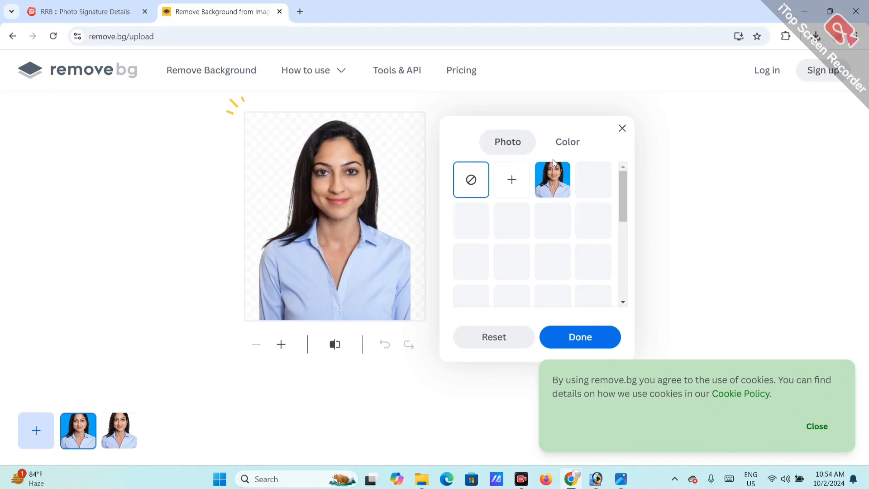
left_click(574, 144)
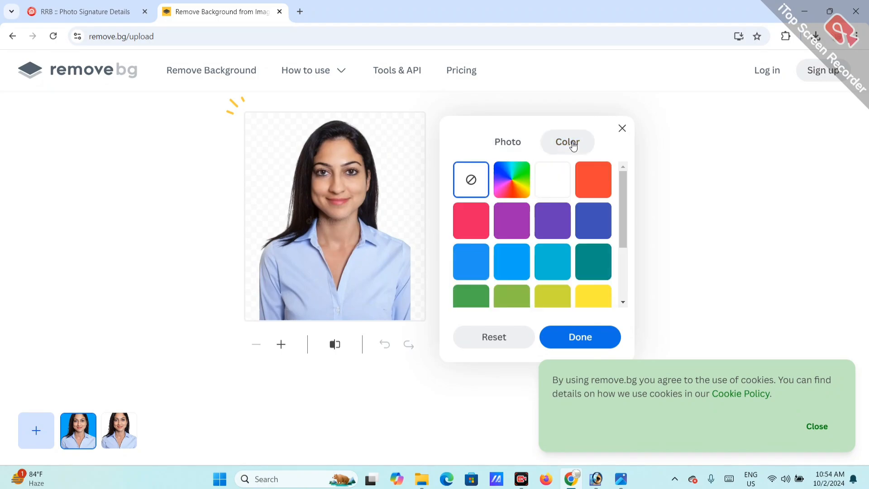
left_click(545, 188)
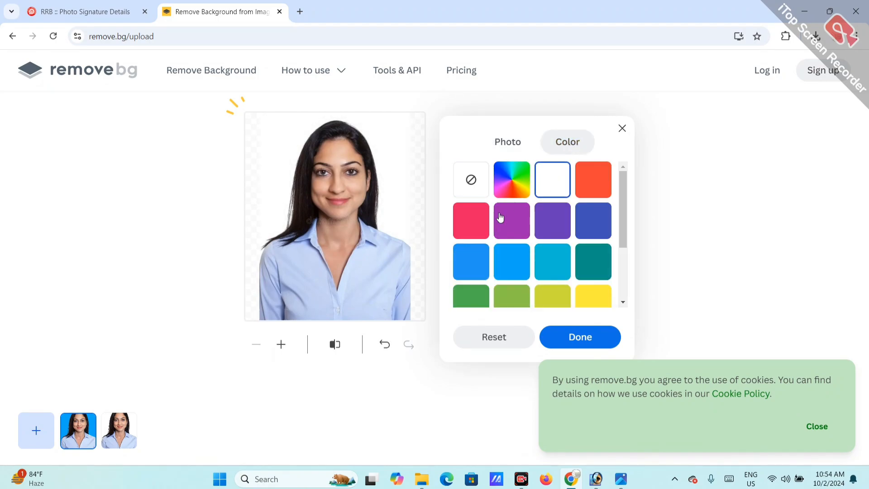
left_click(580, 341)
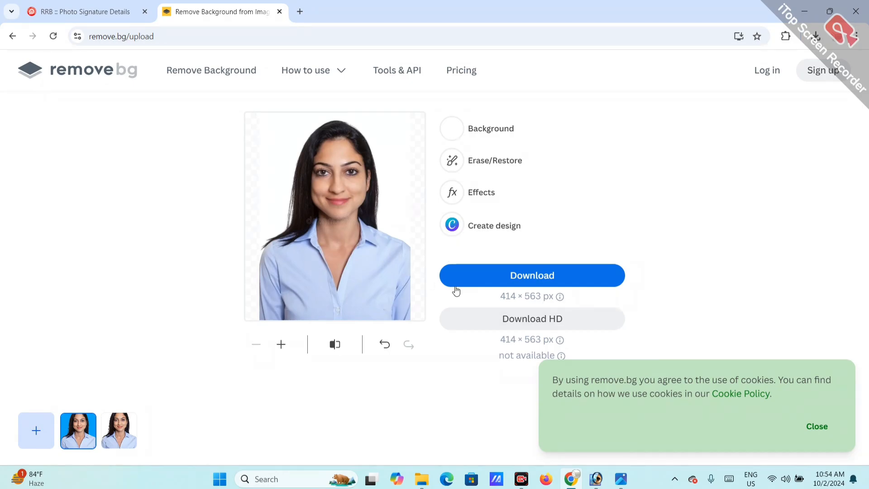
Step: Download the white-background photo at 414 × 563 px and show the file in its folder
left_click(542, 283)
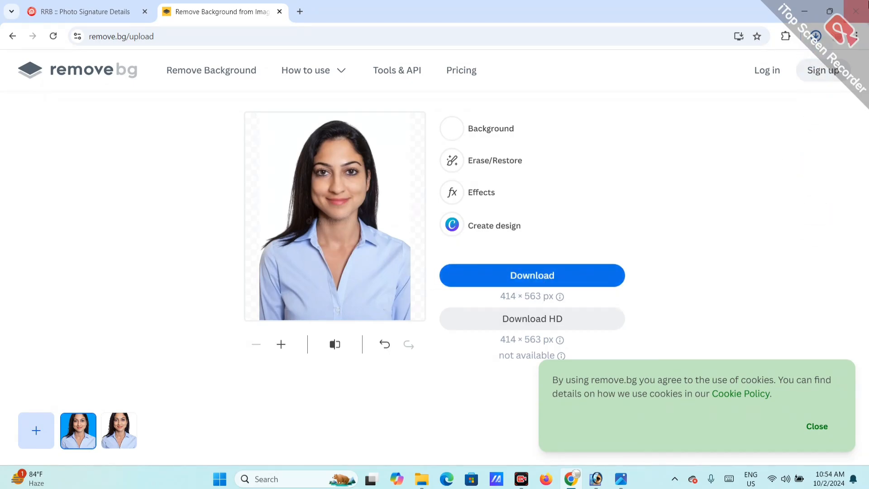
left_click(822, 40)
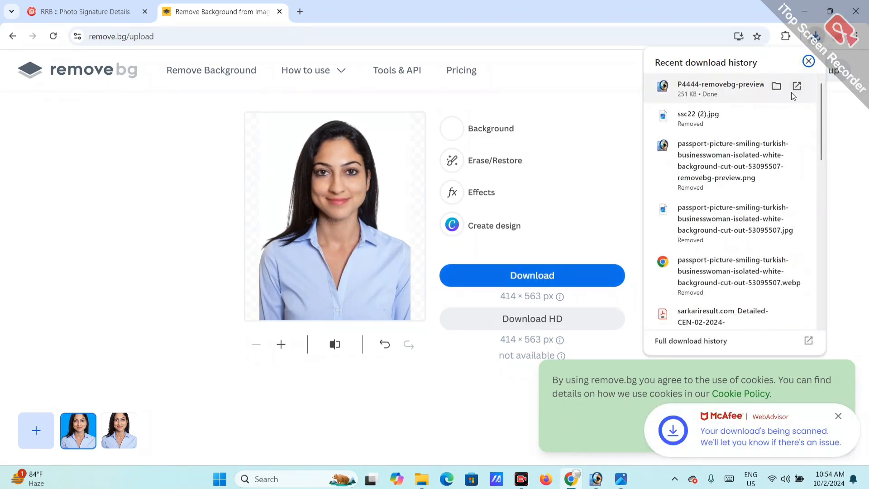
left_click(781, 88)
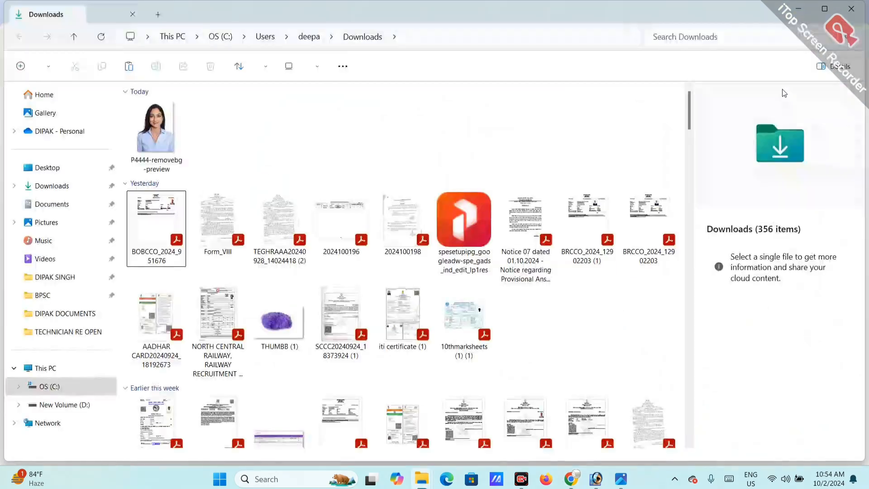
Step: Check the file type in the properties of the downloaded P4444-removebg-preview image, and minimize the folder
right_click(157, 124)
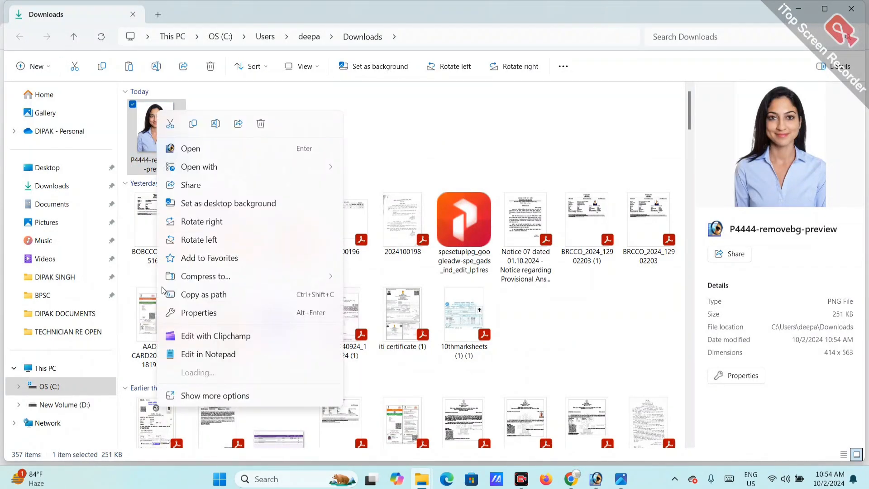
left_click(207, 313)
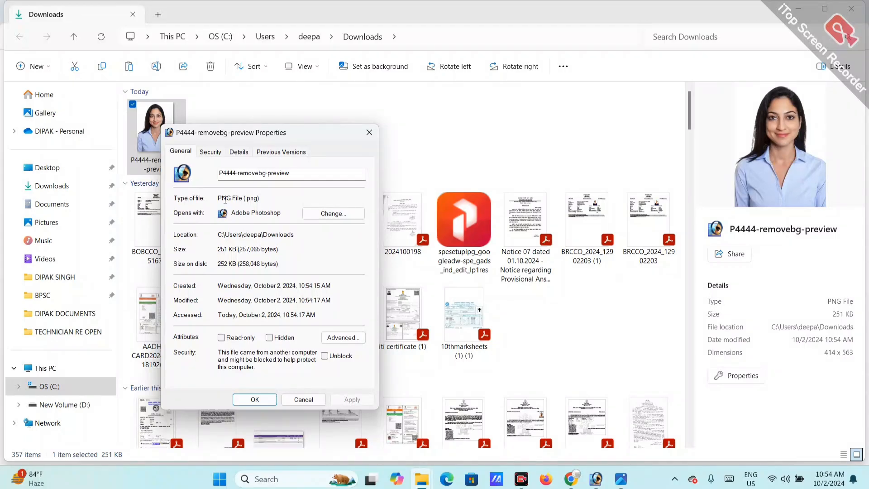
left_click_drag(221, 199, 275, 199)
left_click_drag(219, 200, 264, 200)
left_click_drag(222, 200, 280, 198)
left_click(374, 135)
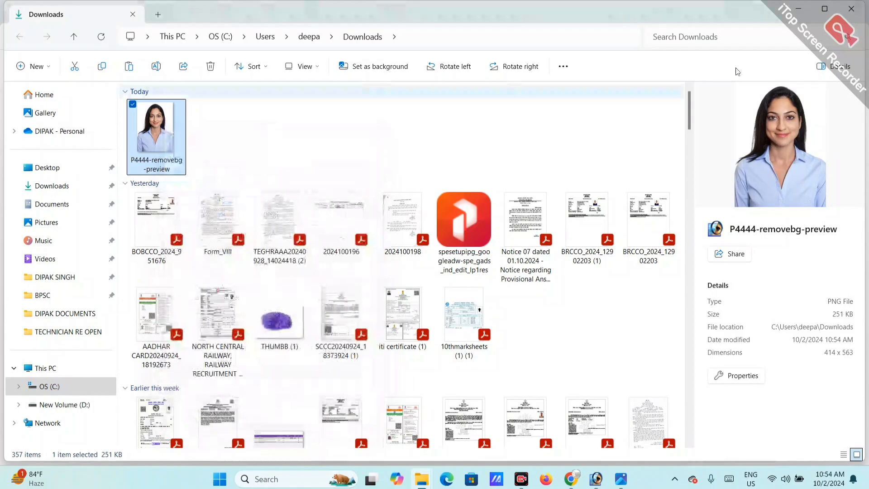
left_click(798, 13)
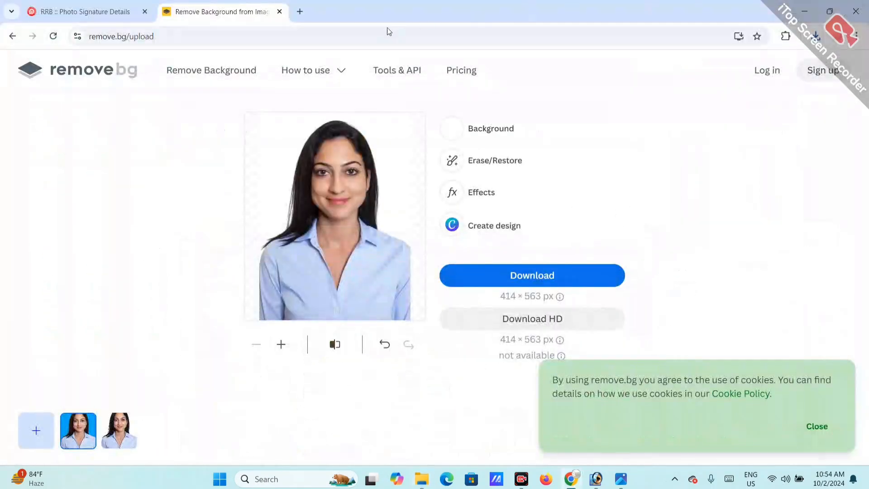
Step: Search for "png to jpg" in a new browser tab and open the iLoveIMG PNG to JPG converter
left_click(300, 12)
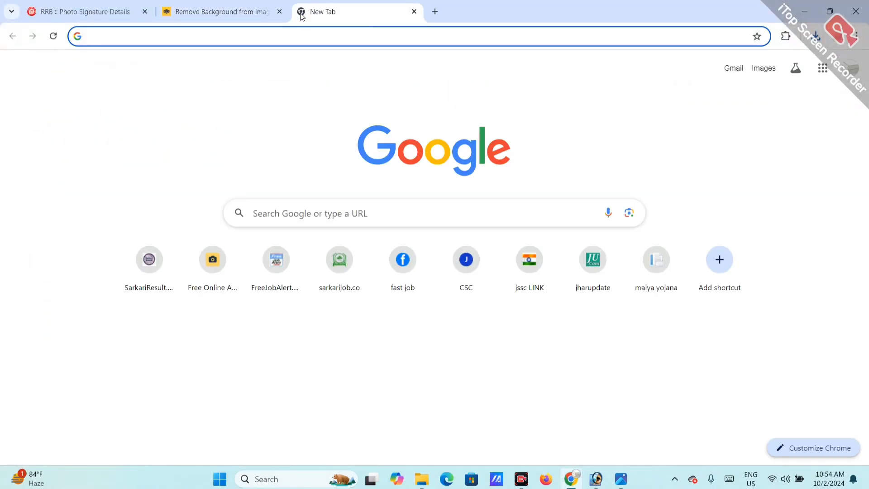
type("png")
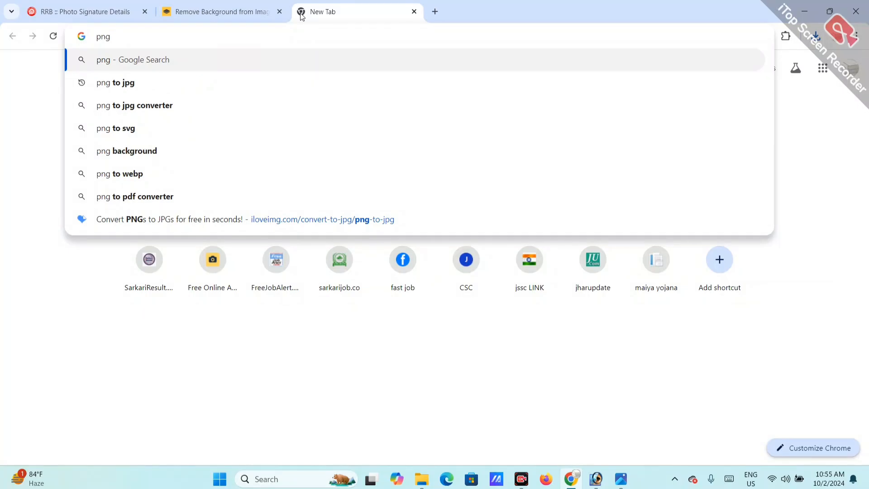
left_click(108, 84)
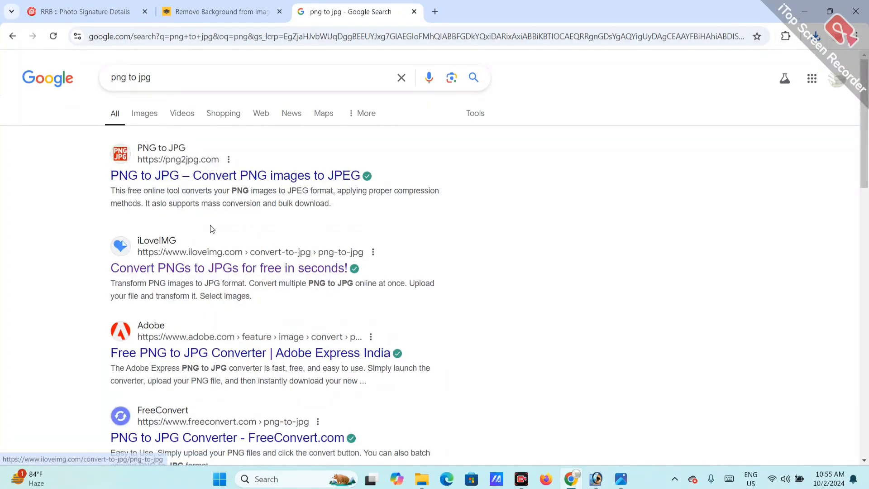
left_click(190, 271)
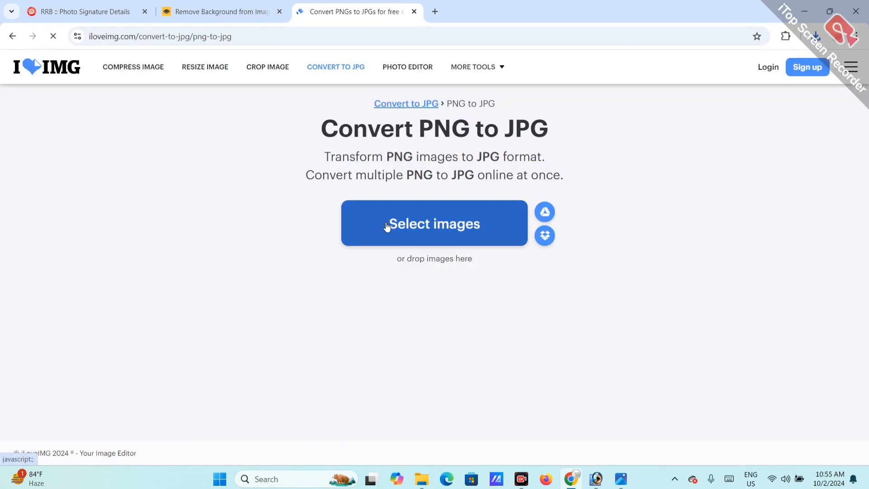
Step: Load the P4444-removebg-preview image from the Downloads folder into the converter
left_click(386, 224)
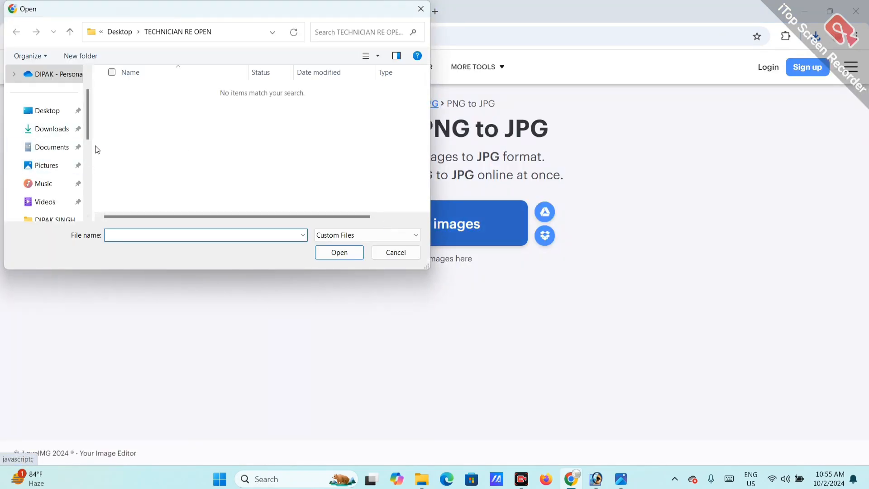
left_click(50, 129)
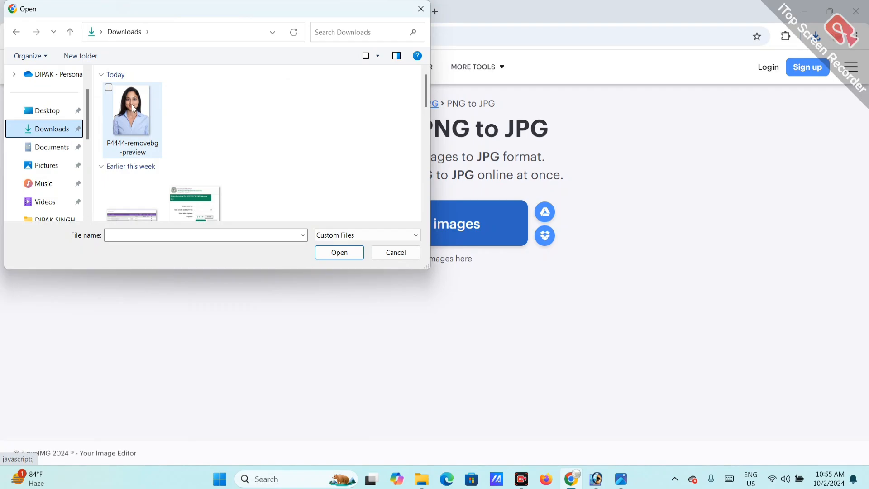
left_click(132, 105)
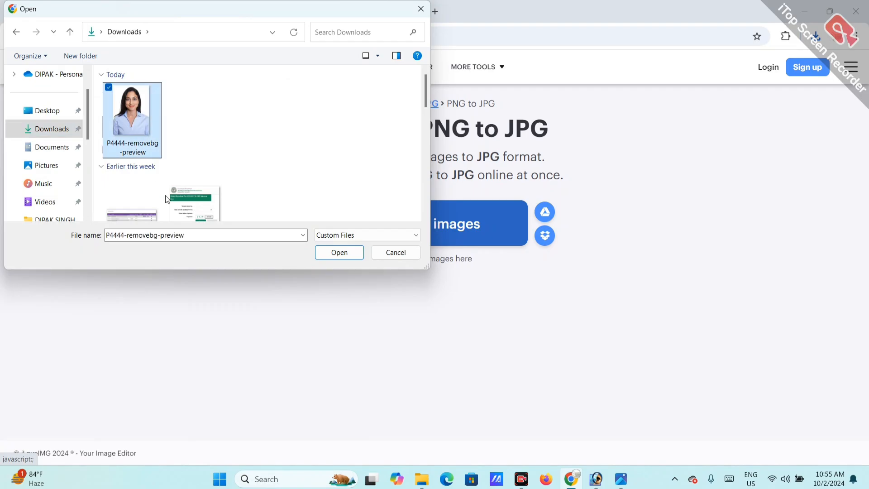
left_click(339, 253)
Step: Convert the image to JPG and download the result, showing the file in its folder
left_click(733, 427)
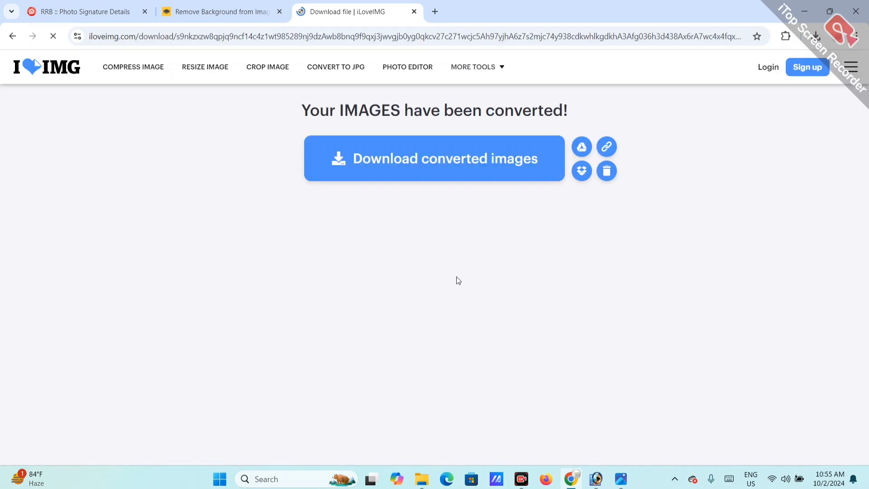
left_click(424, 169)
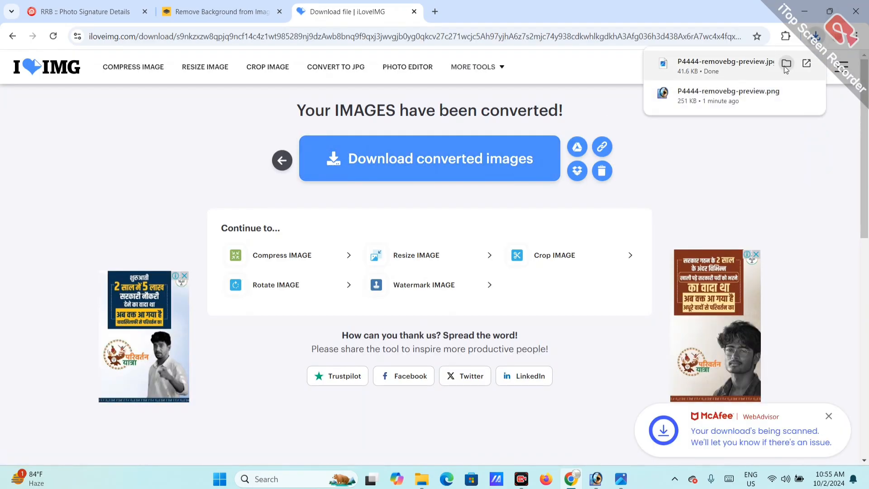
left_click(786, 63)
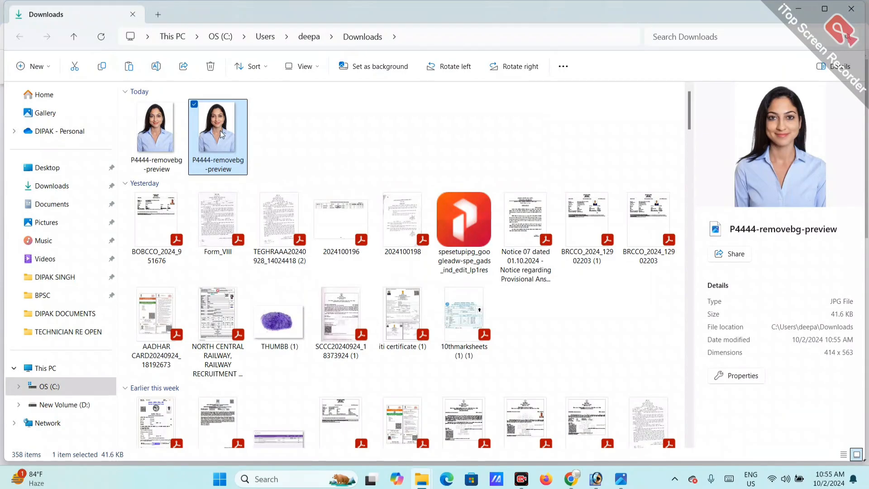
Step: Check the file type of the converted P4444-removebg-preview image in its properties
right_click(220, 134)
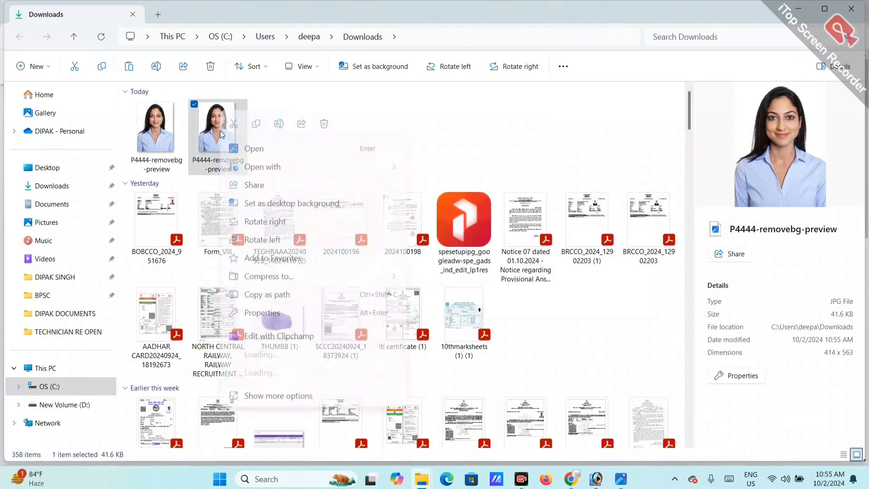
left_click(254, 311)
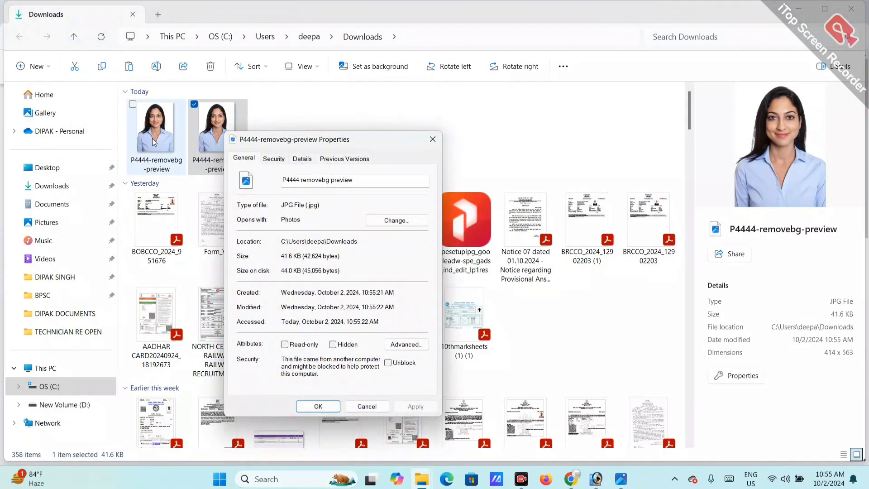
left_click(433, 137)
Step: Rename the converted JPG image as p777 and minimize the Downloads folder
right_click(221, 147)
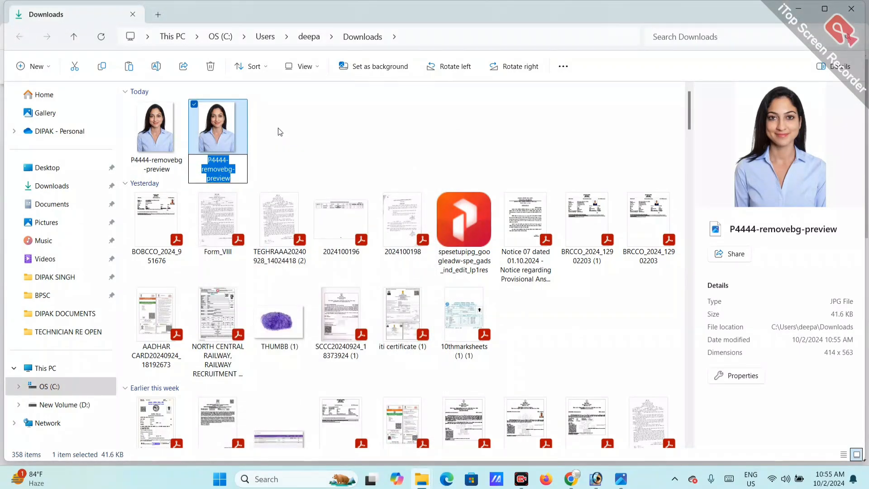
type("p777")
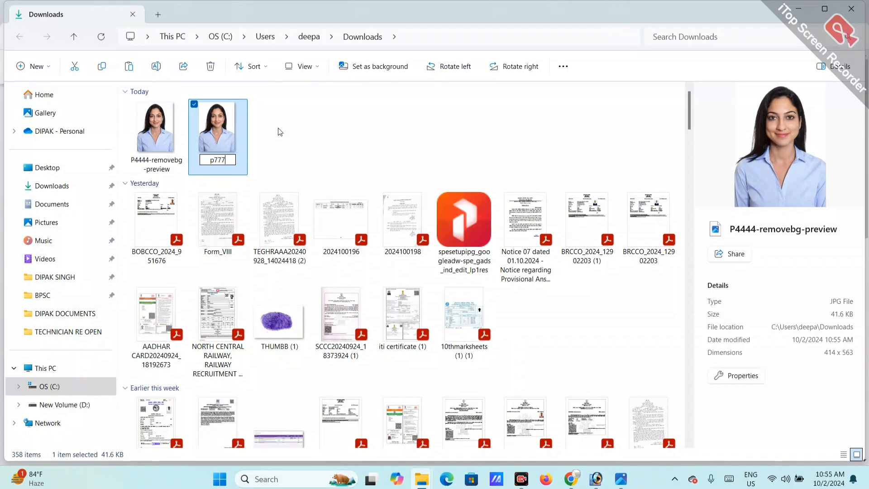
key("Return")
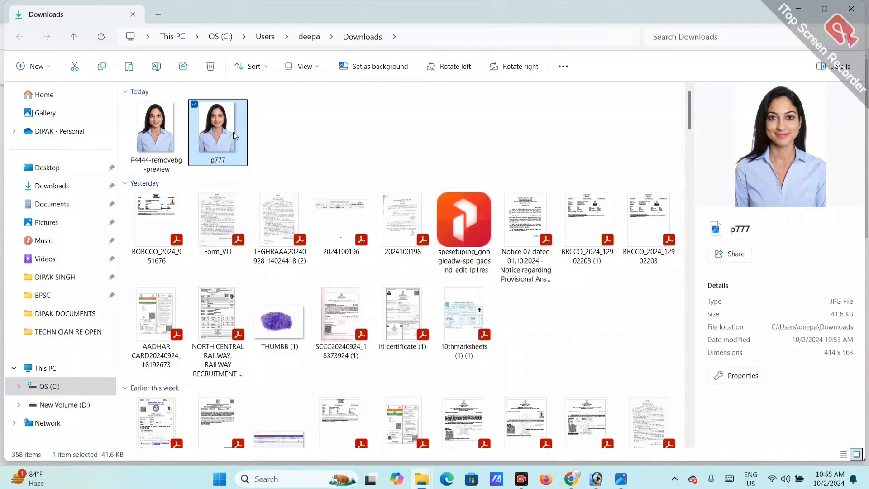
left_click(796, 10)
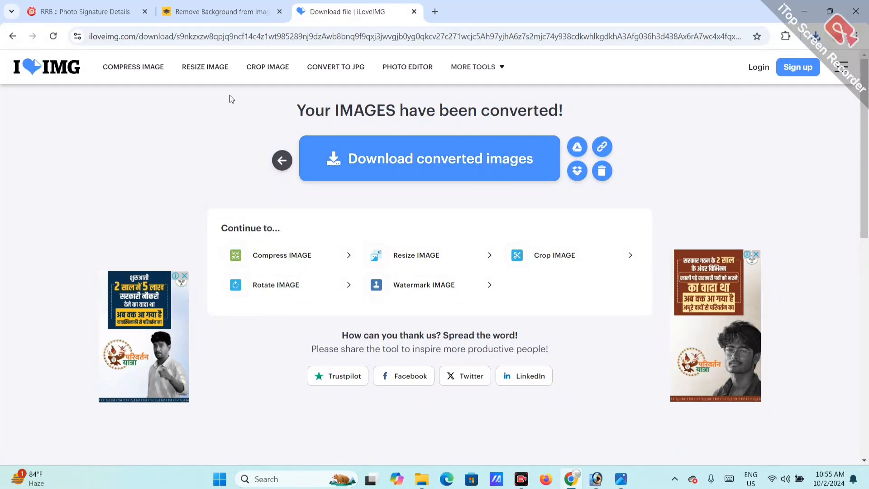
Step: Search Google for "pdf.pi7" in a new browser tab and open the Pi7 PDF Tool site
left_click(436, 11)
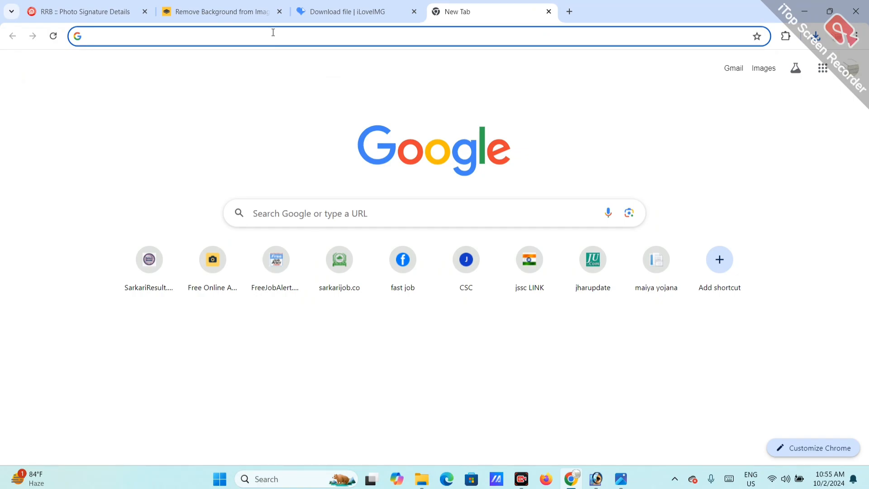
left_click(272, 32)
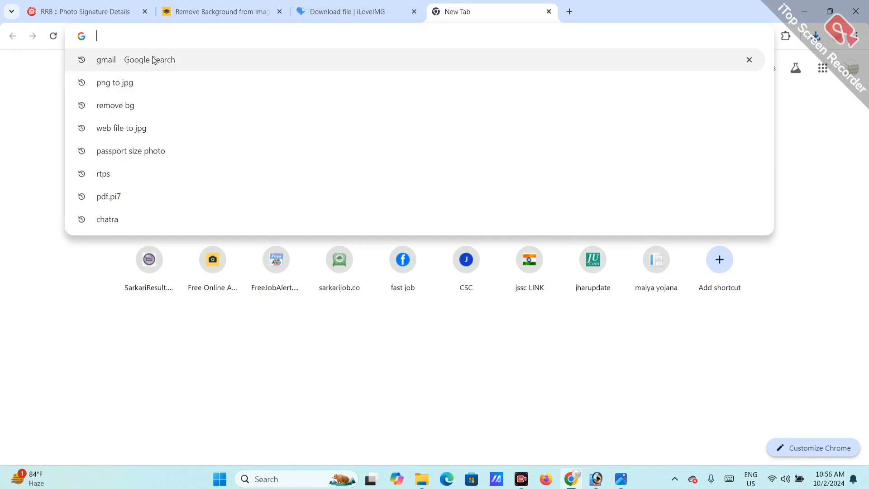
type("go")
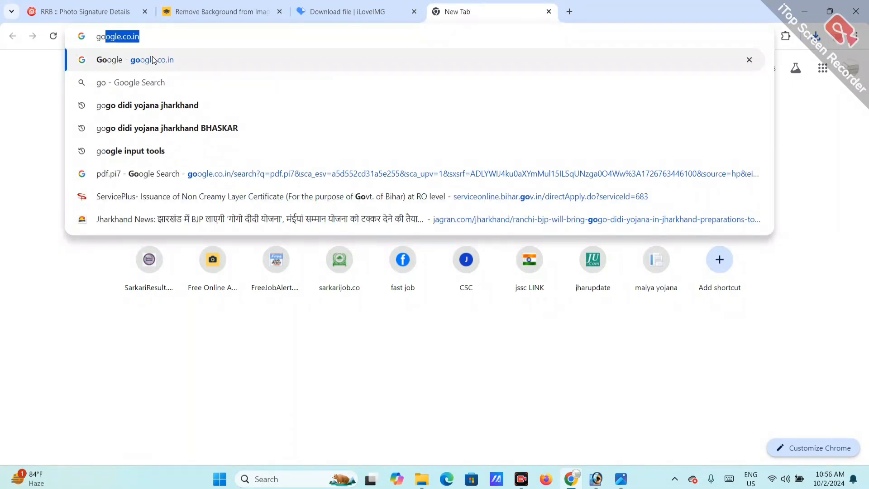
key("Return")
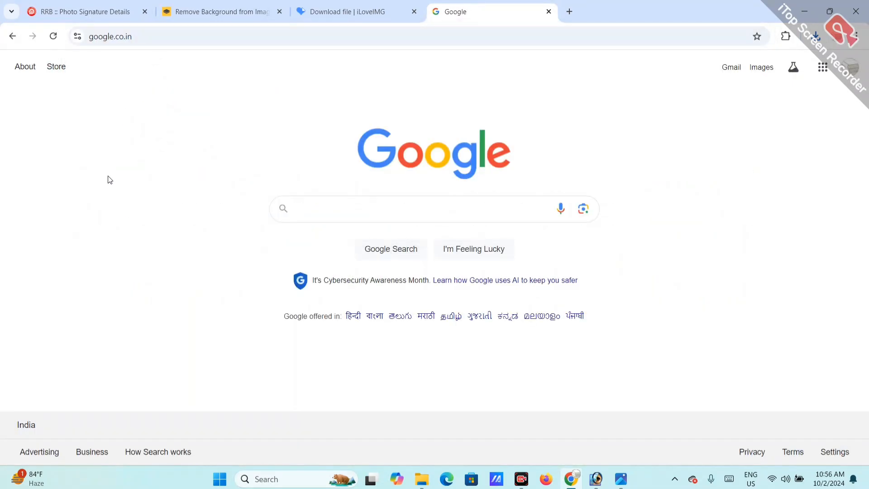
left_click(338, 205)
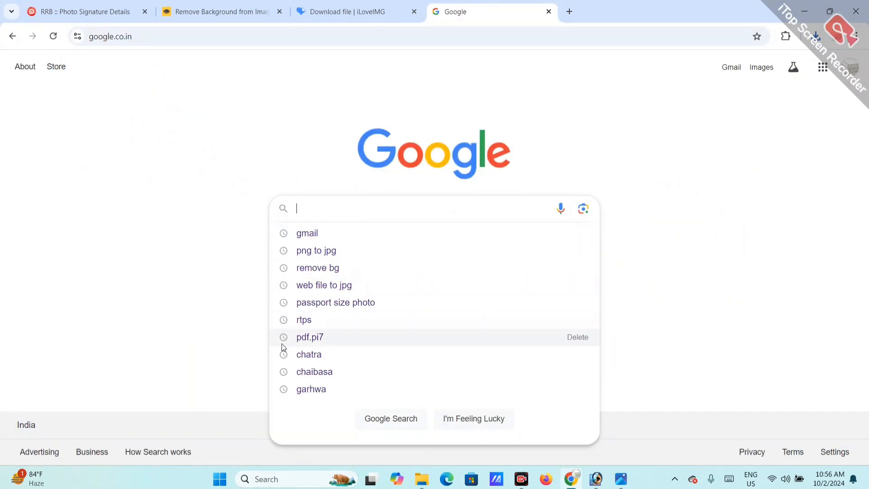
left_click(312, 339)
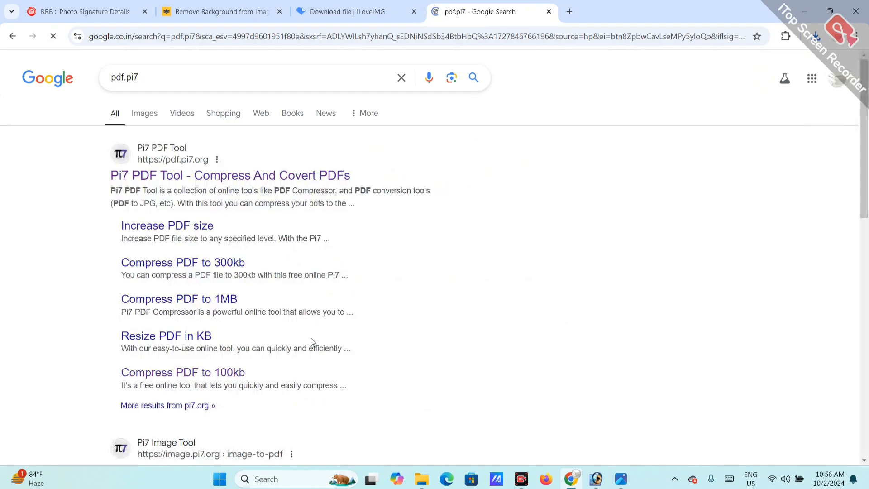
left_click(158, 176)
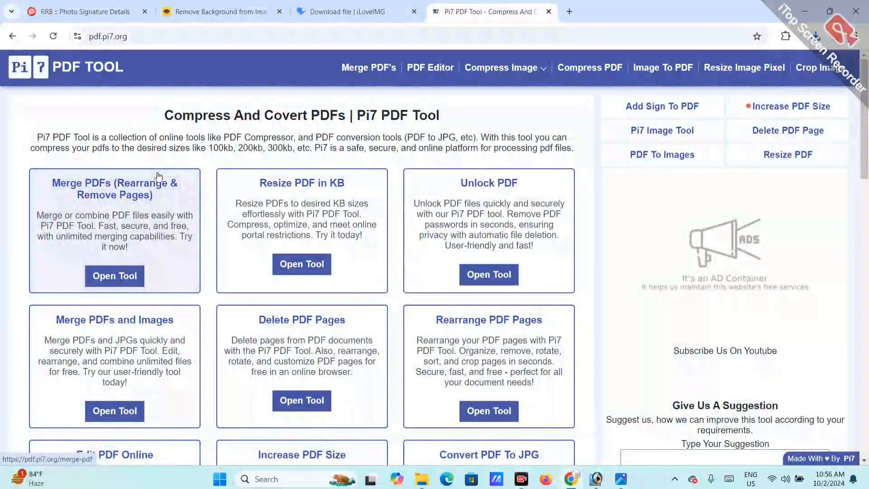
Step: Open the Compress Image to 50kb tool, dismissing the ad, and load the p777 image from the Downloads folder
mouse_move(479, 77)
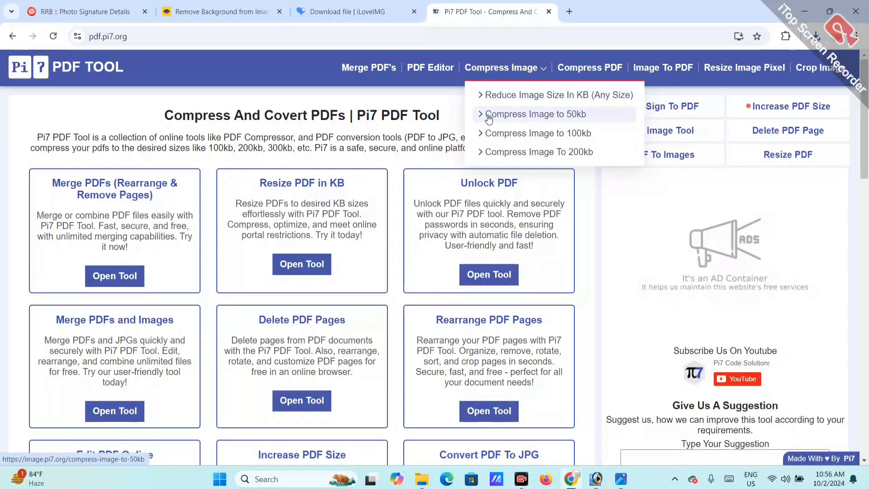
left_click(513, 121)
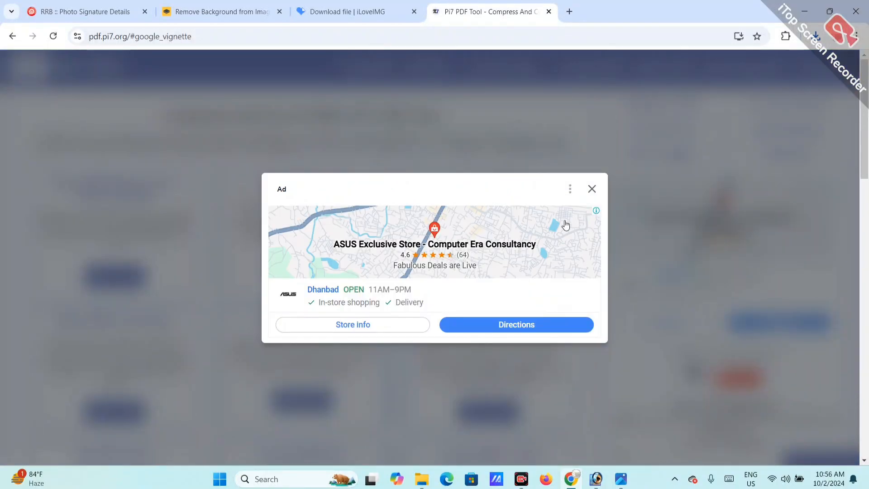
left_click(593, 189)
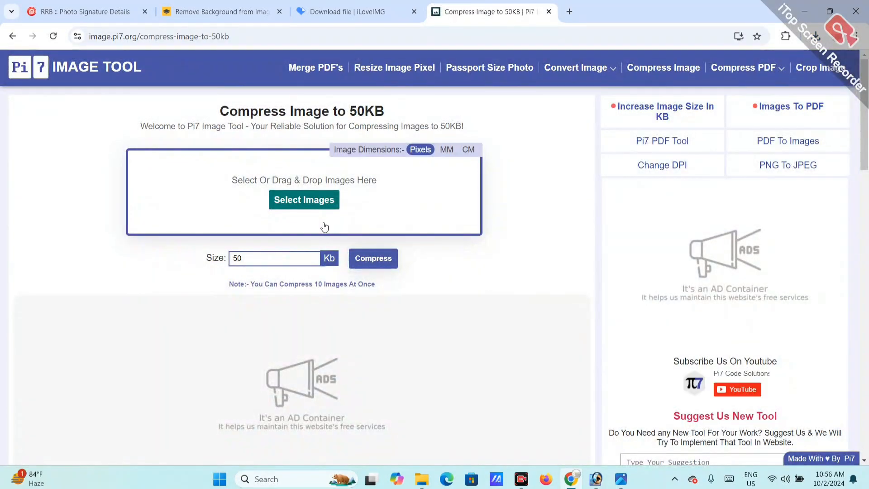
left_click(304, 201)
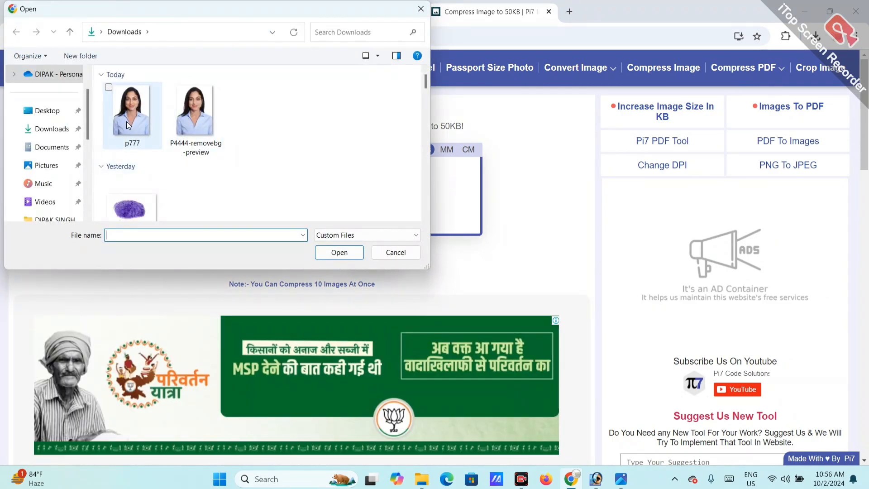
left_click(126, 121)
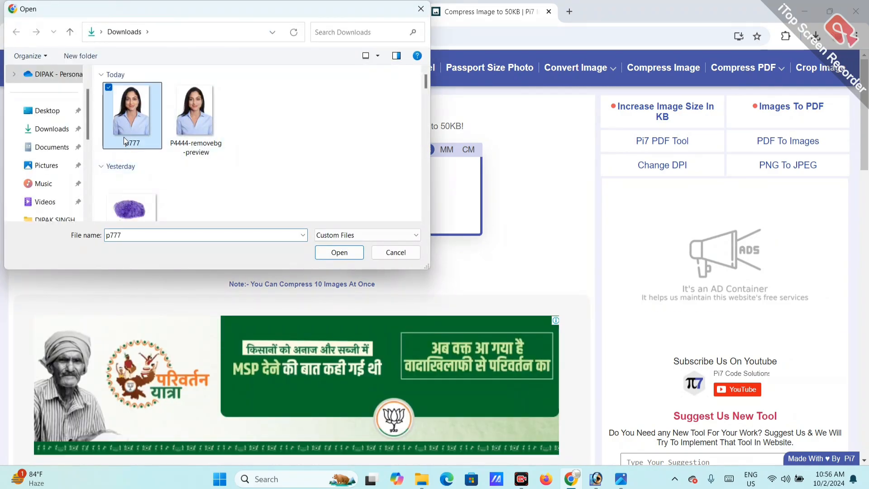
left_click(353, 253)
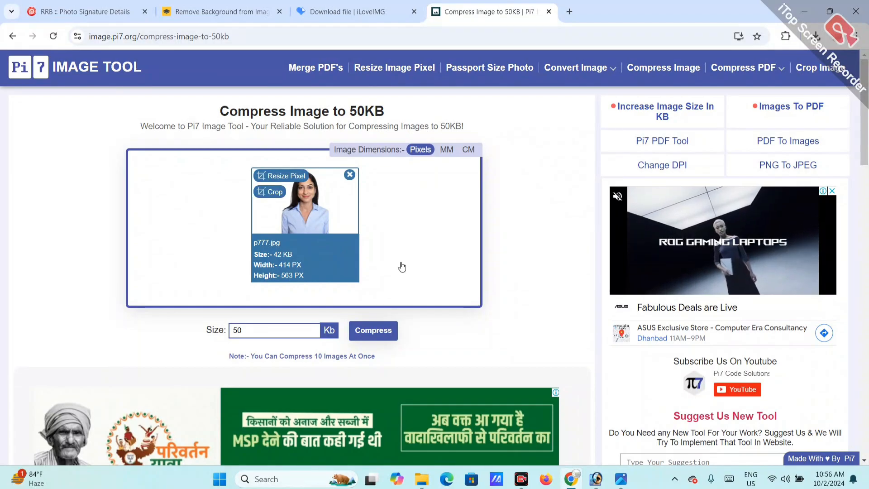
Step: Resize the p777 photo to 240 px wide and 320 px high without maintaining the aspect ratio
left_click(289, 177)
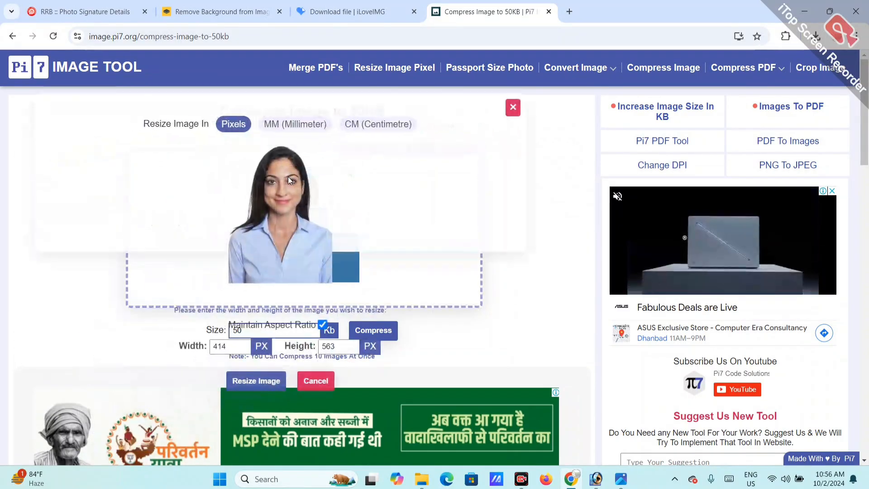
left_click(334, 314)
left_click(253, 335)
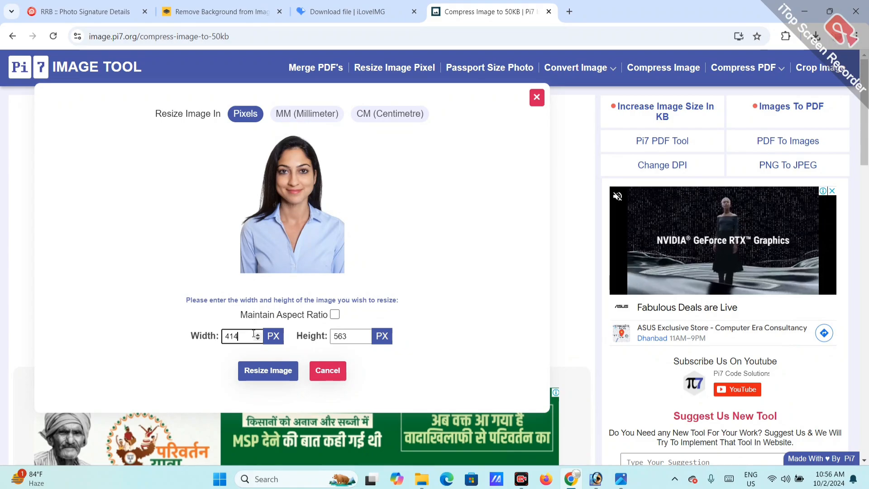
key("BackSpace")
key("BackSpace")
key("BackSpace")
type("240")
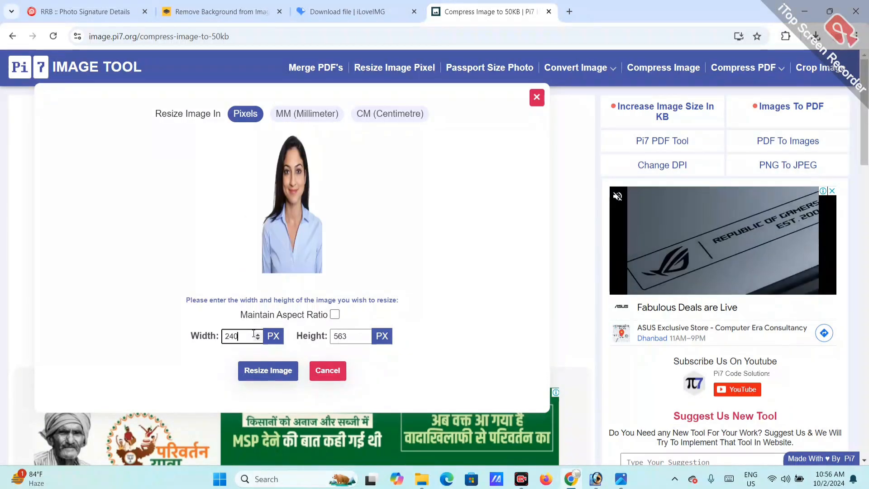
key("Tab")
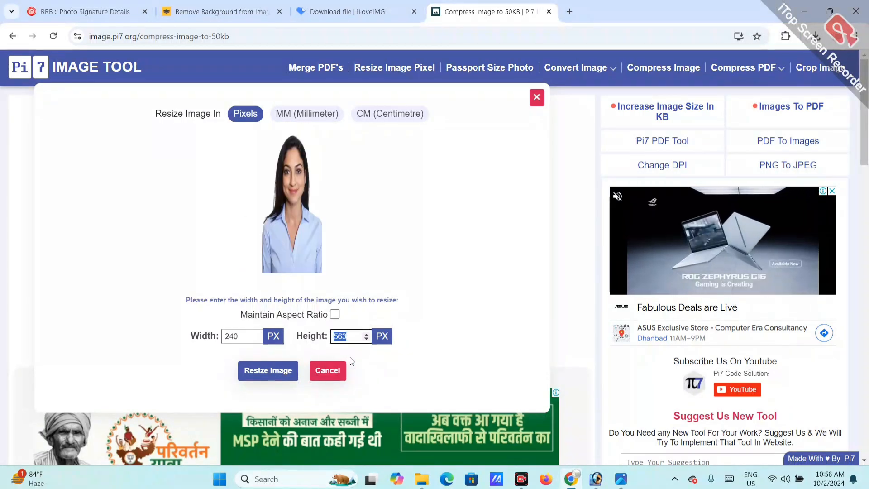
type("320")
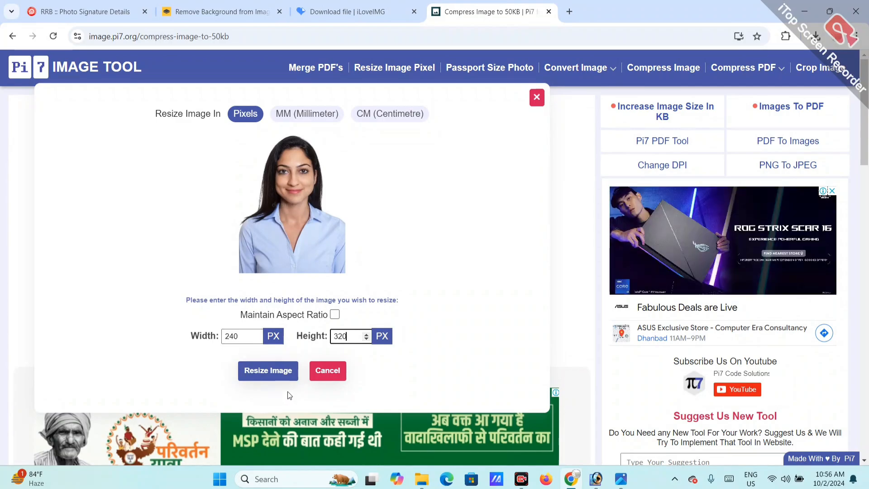
left_click(281, 371)
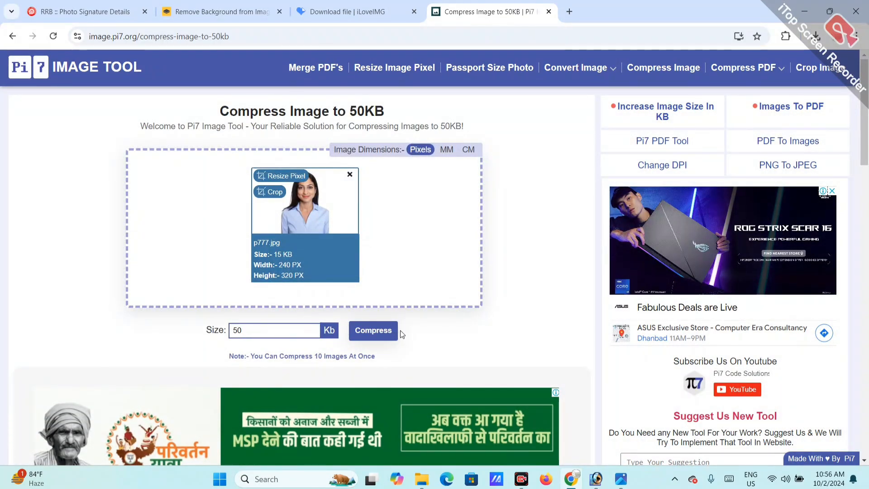
Step: Compress the resized photo with the size target of 50 KB and download it, dismissing the ad
left_click(383, 333)
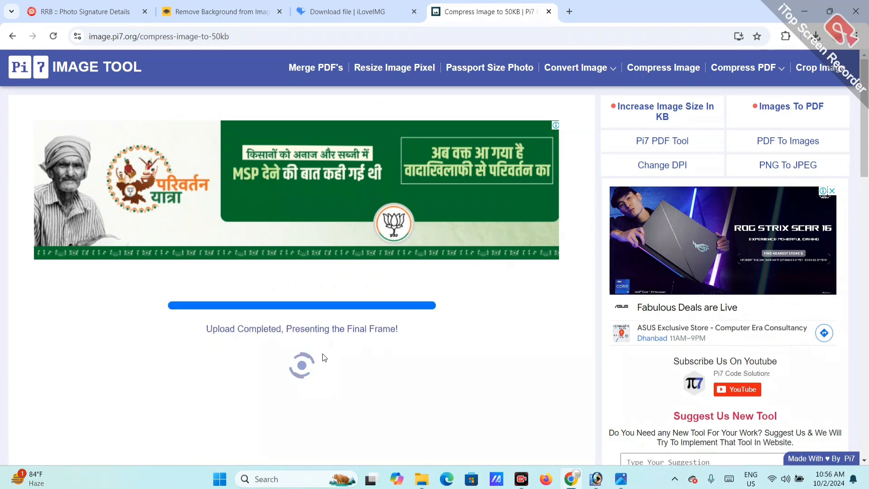
scroll(264, 362, "down", 1)
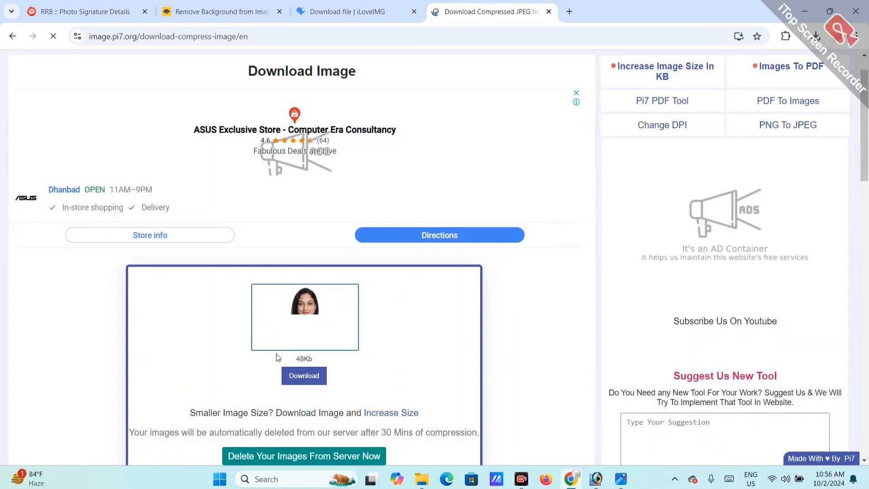
left_click(305, 379)
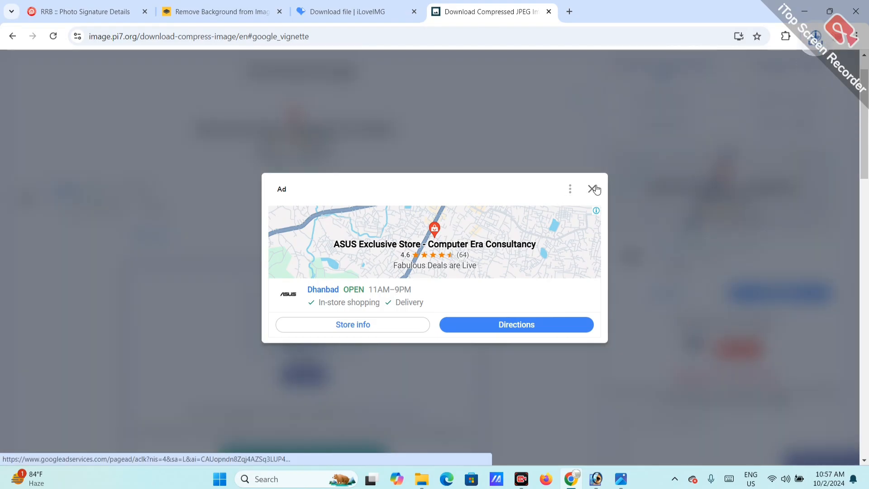
left_click(594, 189)
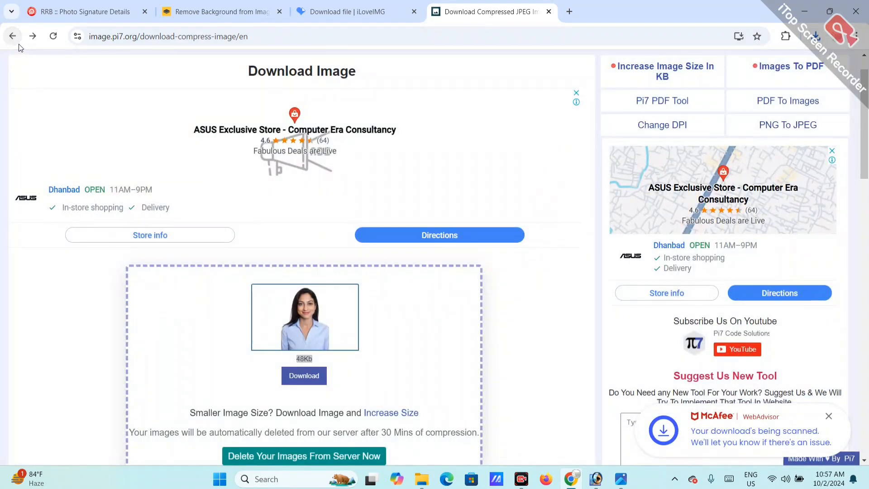
Step: Return to the 50KB compressor and load the SIGN222 (1) signature image from the TECHNICIAN RE OPEN folder on the Desktop
left_click(18, 44)
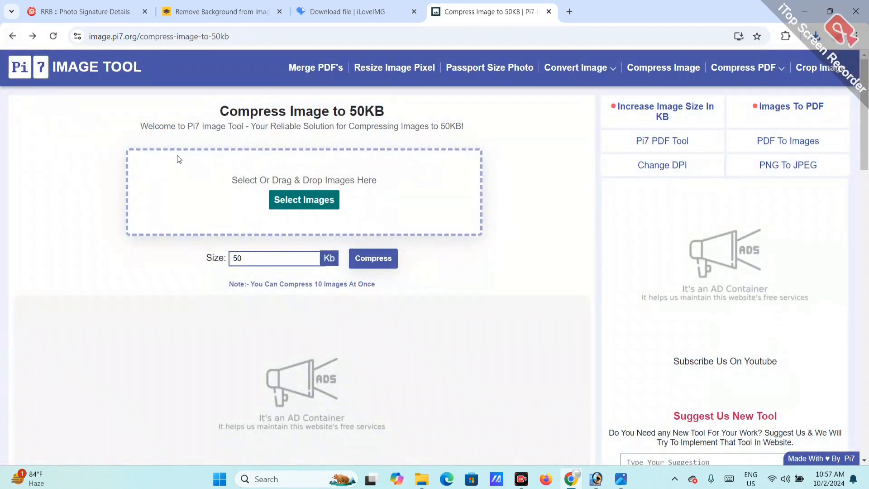
left_click(298, 194)
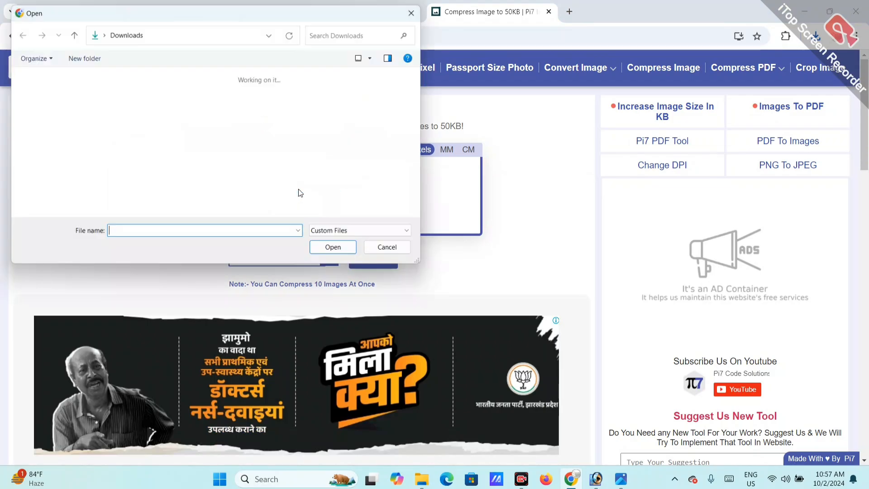
left_click(45, 110)
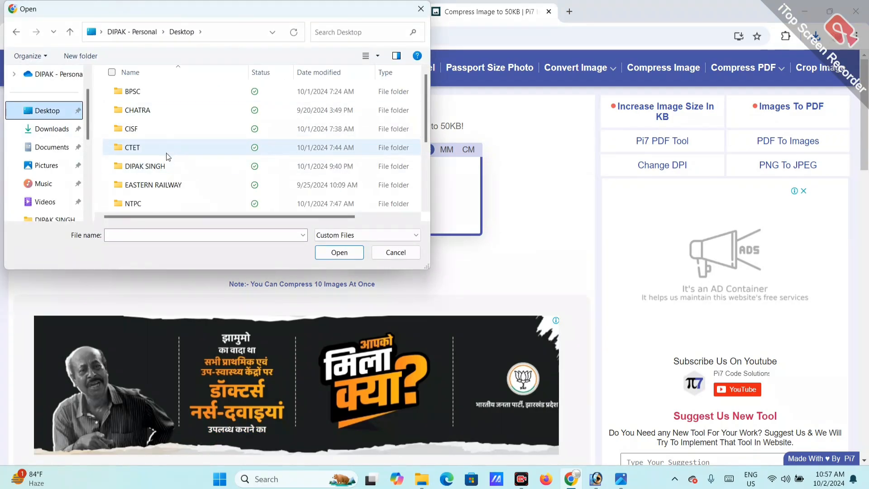
left_click(166, 154)
key("t")
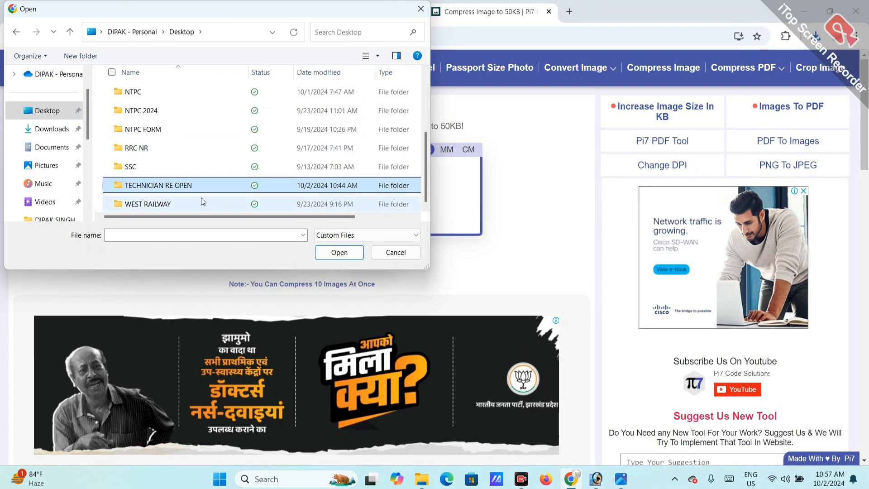
double_click(204, 183)
left_click(145, 113)
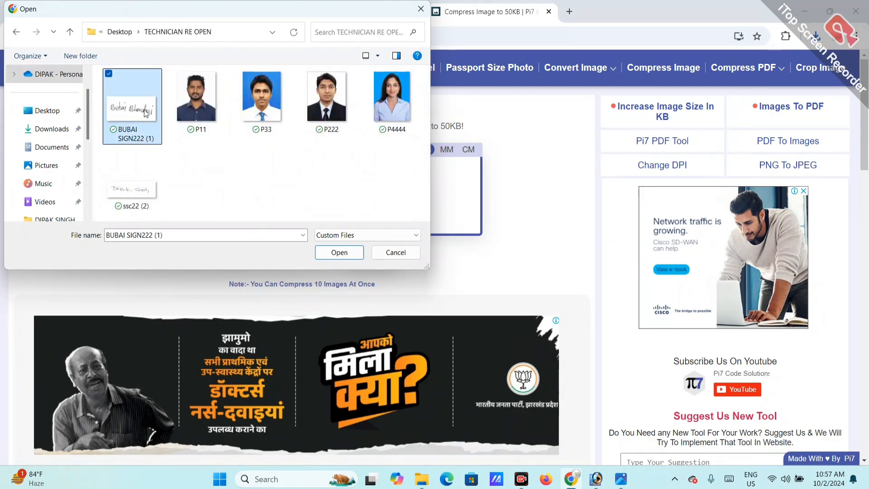
left_click(348, 254)
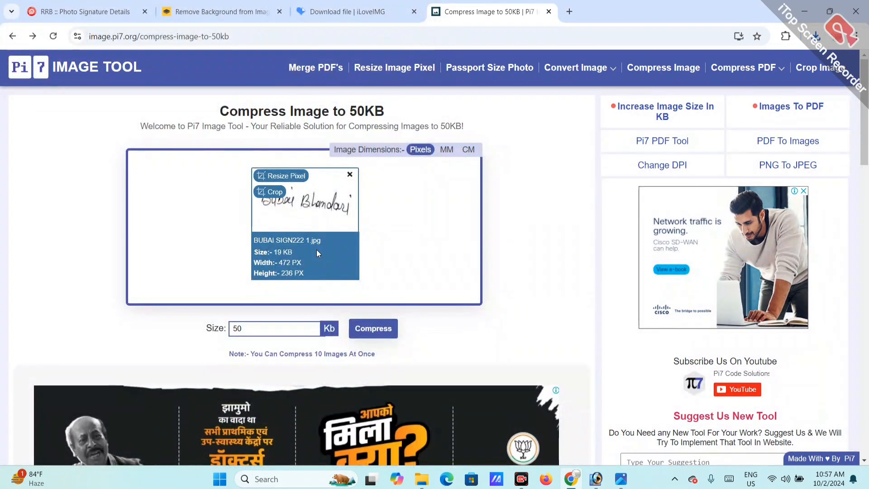
Step: Resize the signature image to 140 px wide and 60 px high without maintaining the aspect ratio
left_click(287, 176)
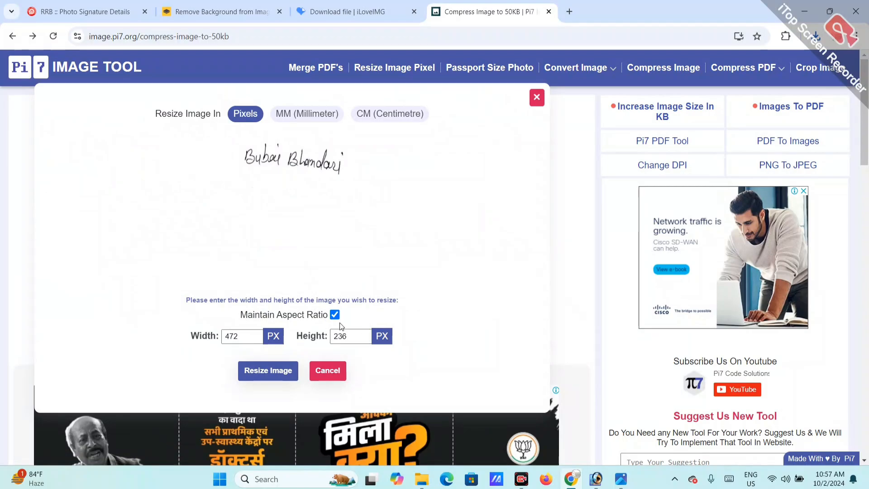
left_click(337, 315)
left_click(248, 334)
key("BackSpace")
key("BackSpace")
key("BackSpace")
type("140")
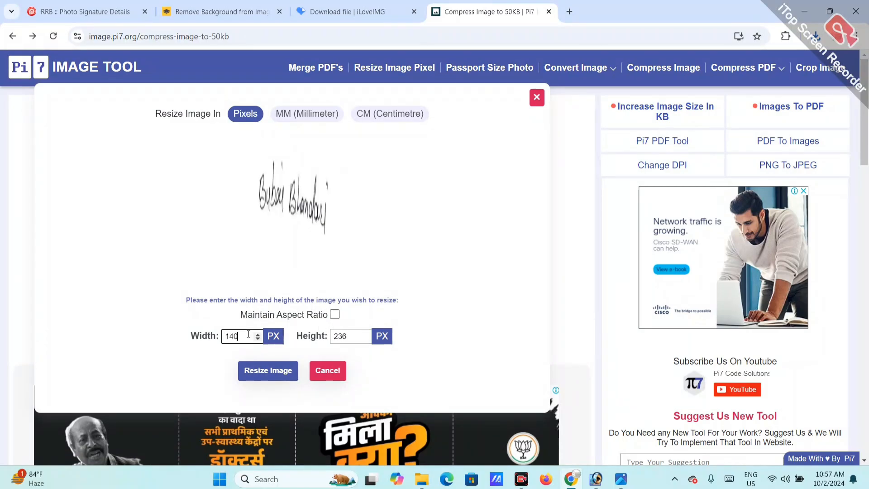
key("Tab")
type("60")
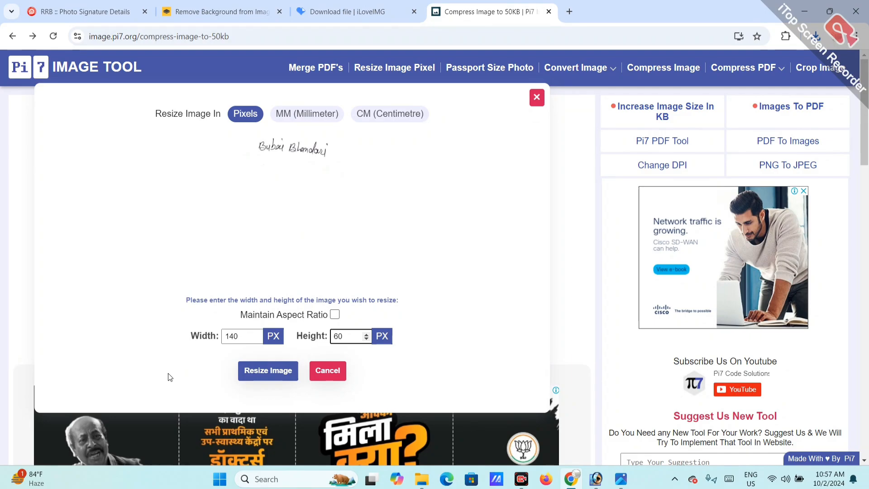
left_click(262, 373)
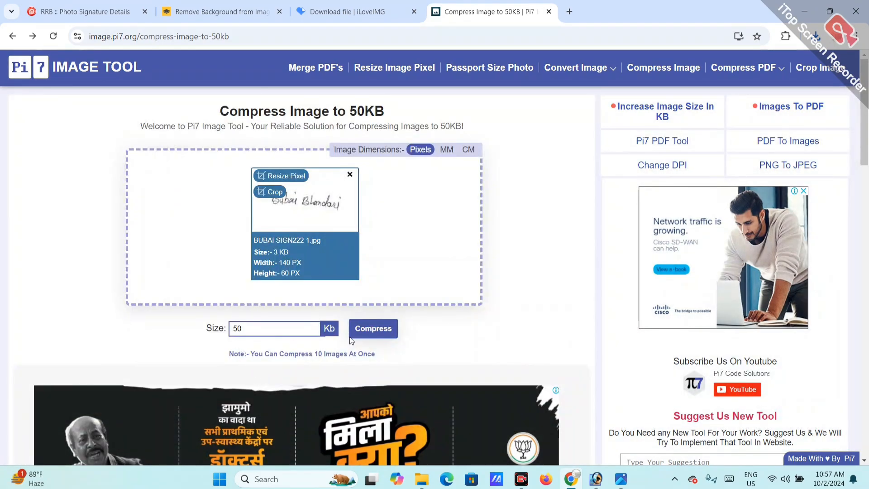
Step: Compress the resized signature with the size target of 50 KB and download it
left_click(368, 328)
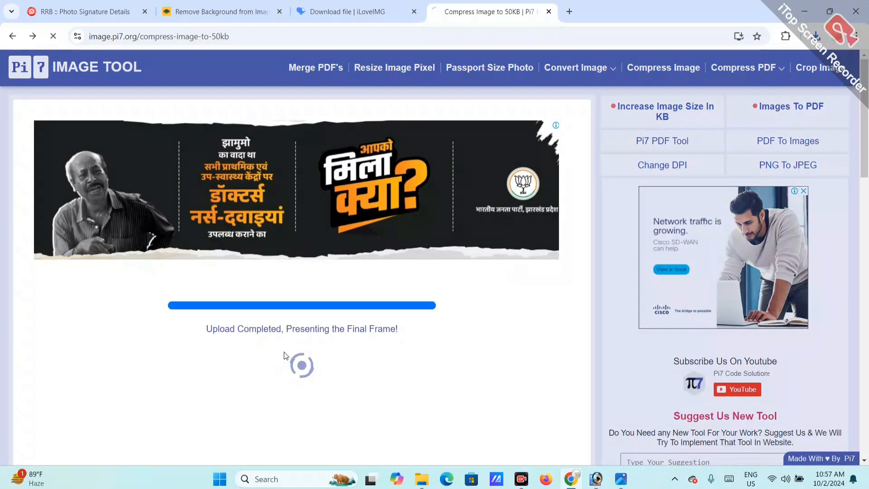
scroll(284, 352, "down", 2)
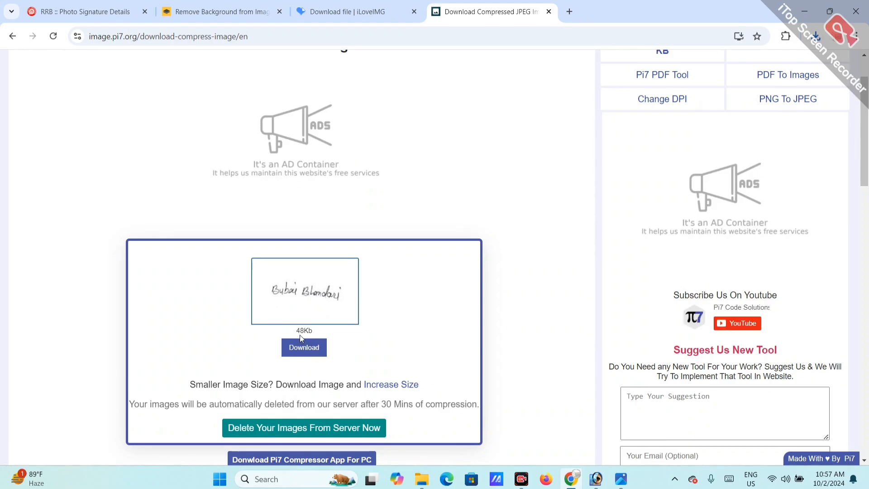
left_click(306, 348)
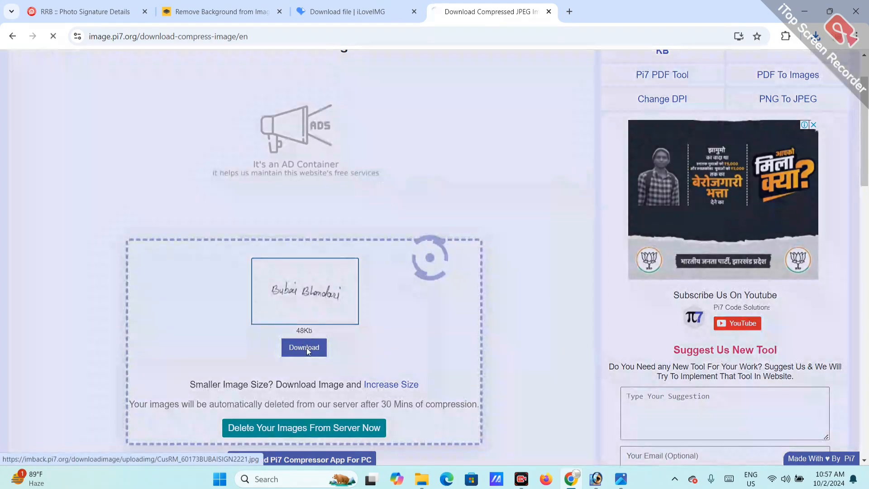
Step: Switch to the RRB application page and upload p777 (1) from Downloads as the applicant's passport photograph, accepting the crop
left_click(100, 6)
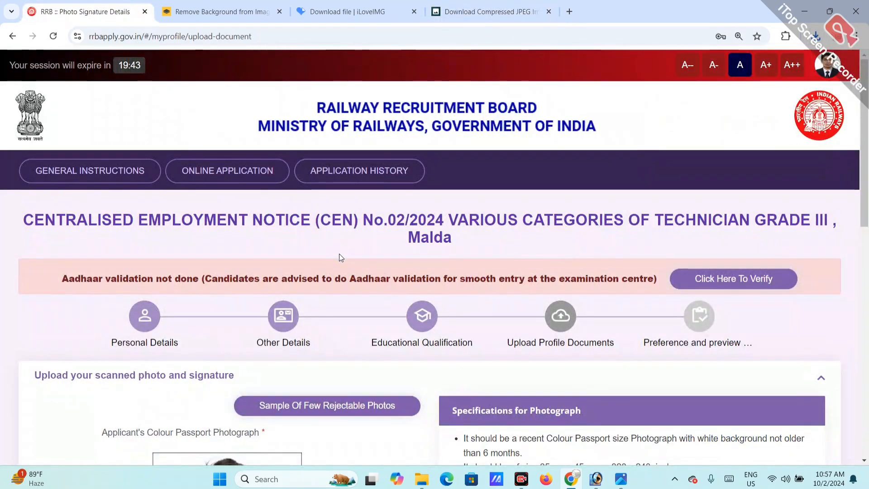
scroll(338, 254, "down", 8)
left_click(334, 324)
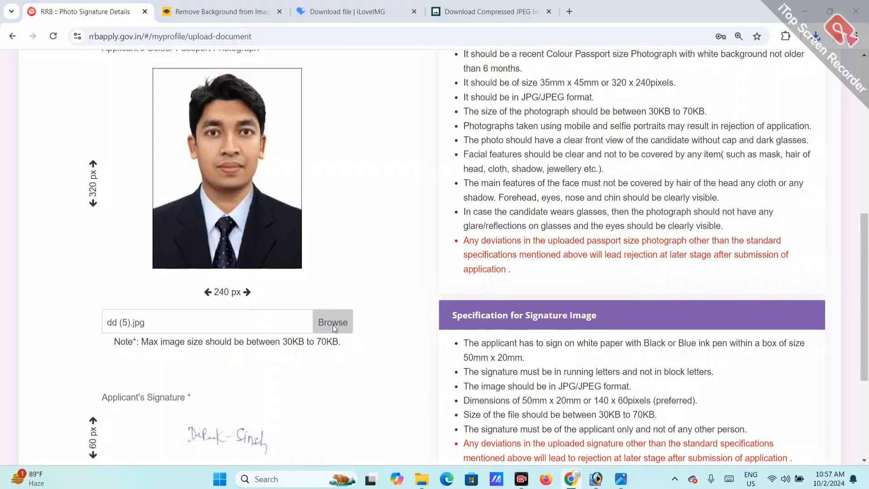
left_click(59, 128)
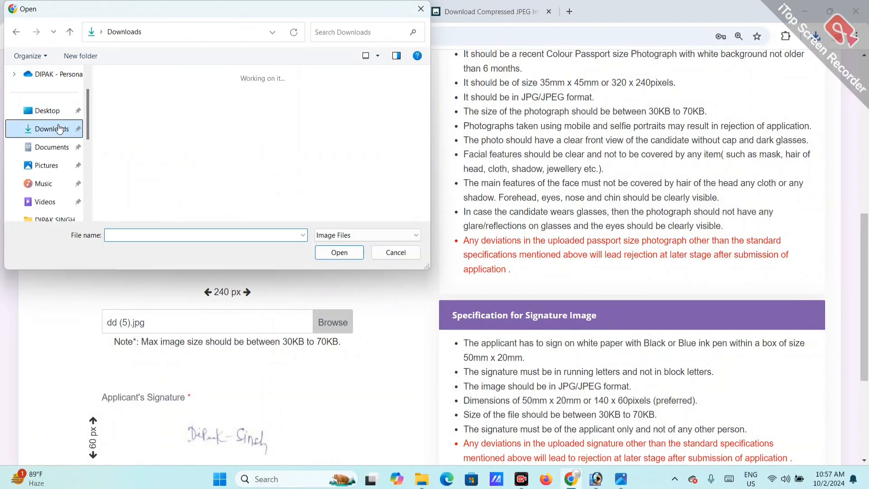
left_click(192, 120)
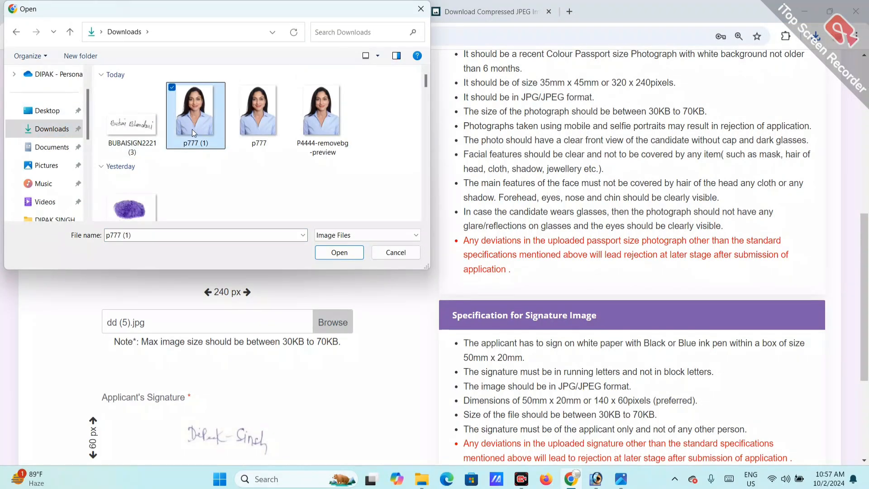
left_click(344, 255)
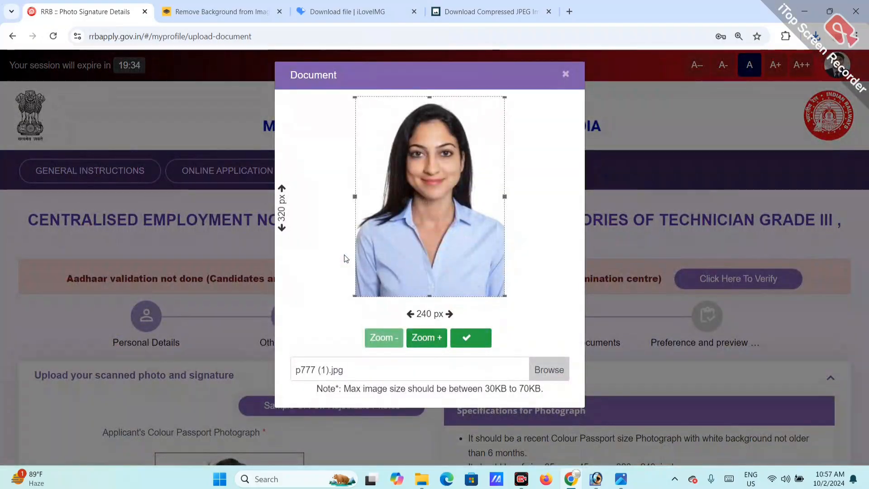
left_click(488, 336)
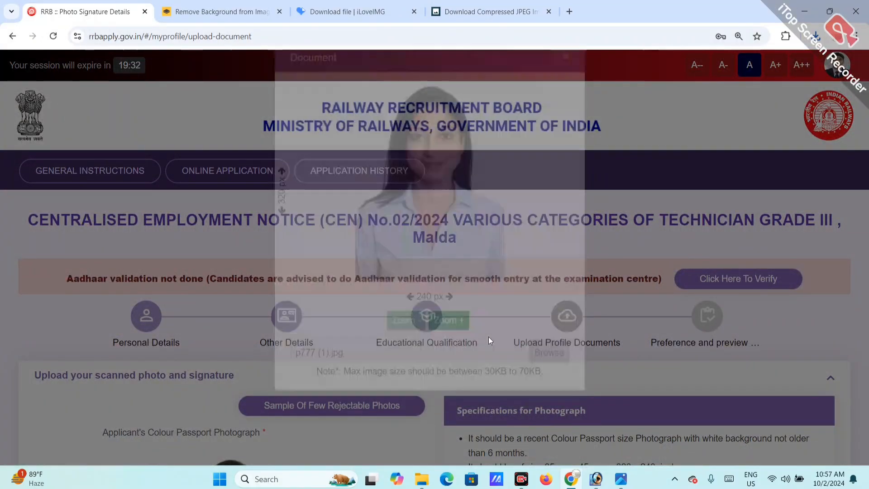
Step: Upload the compressed signature image from Downloads as the applicant's signature, accepting the crop
scroll(325, 306, "down", 6)
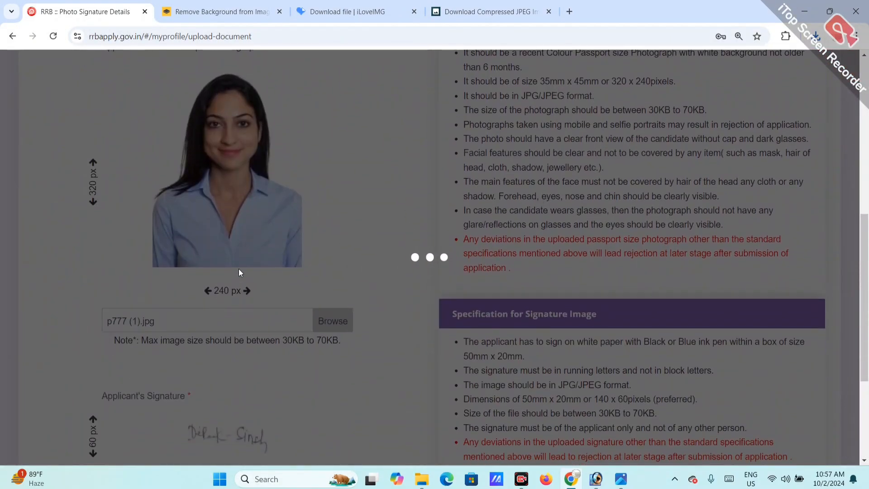
scroll(239, 269, "up", 1)
scroll(238, 268, "down", 3)
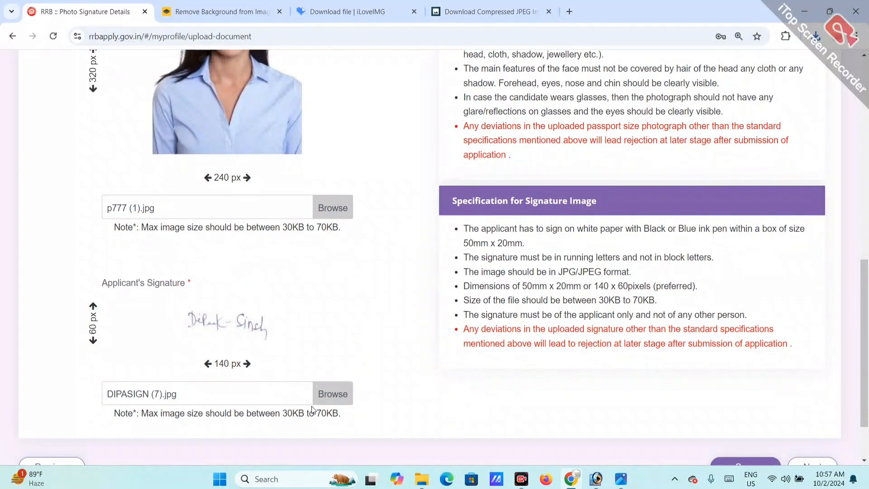
left_click(331, 398)
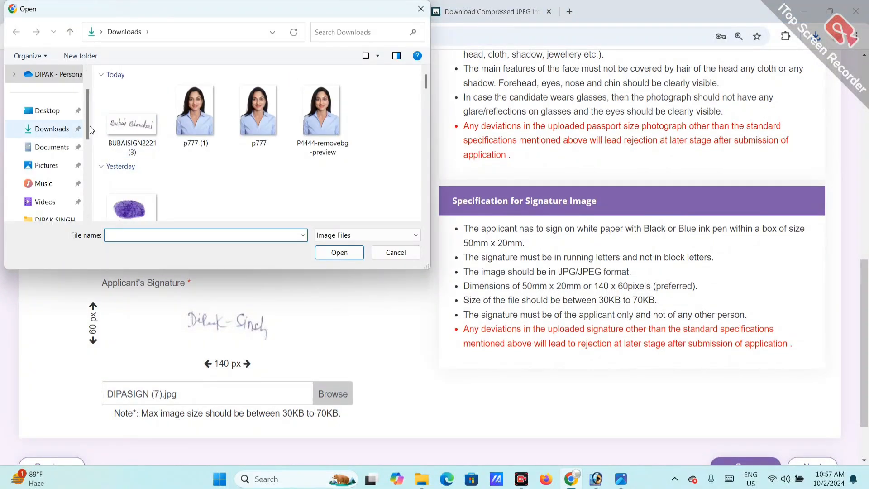
left_click(105, 122)
left_click(350, 254)
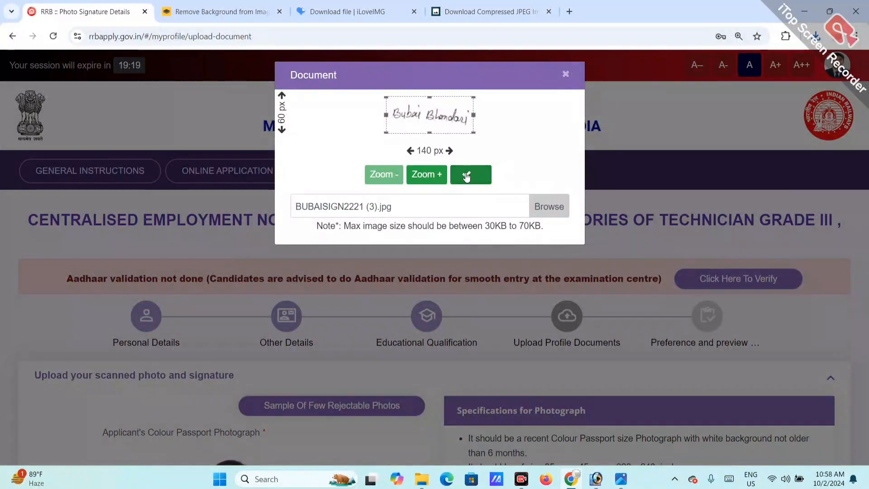
left_click(471, 175)
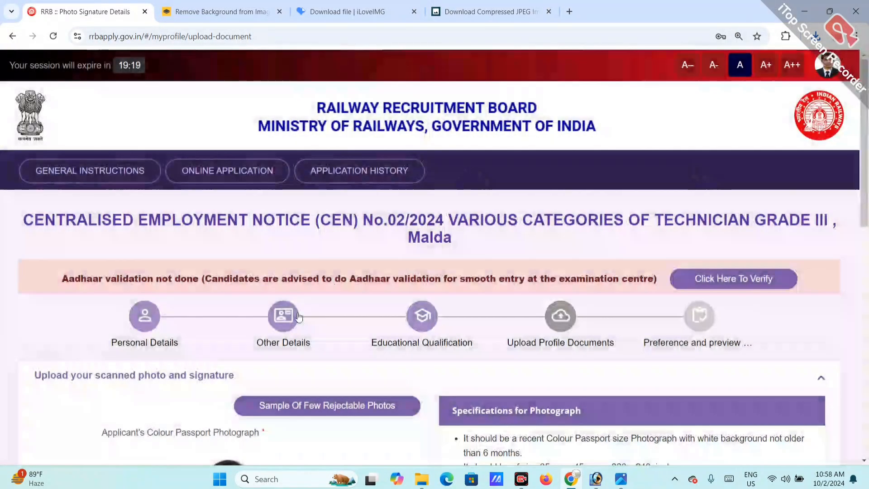
Step: Review the uploaded photograph and signature against the listed RRB specifications
scroll(298, 317, "down", 10)
scroll(290, 188, "up", 1)
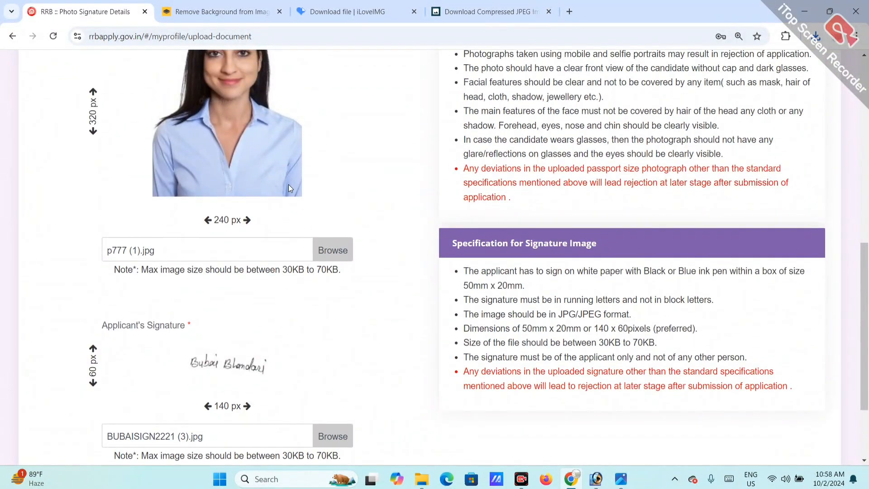
scroll(289, 188, "up", 2)
scroll(289, 184, "up", 1)
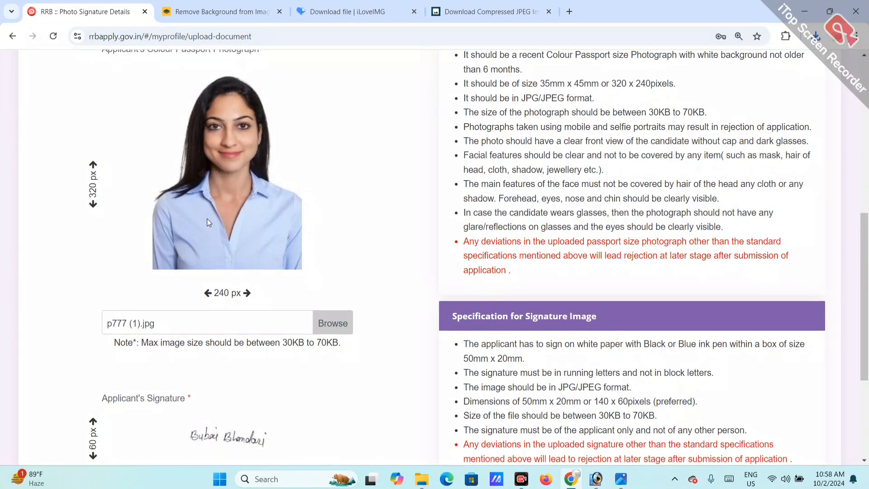
scroll(207, 268, "down", 1)
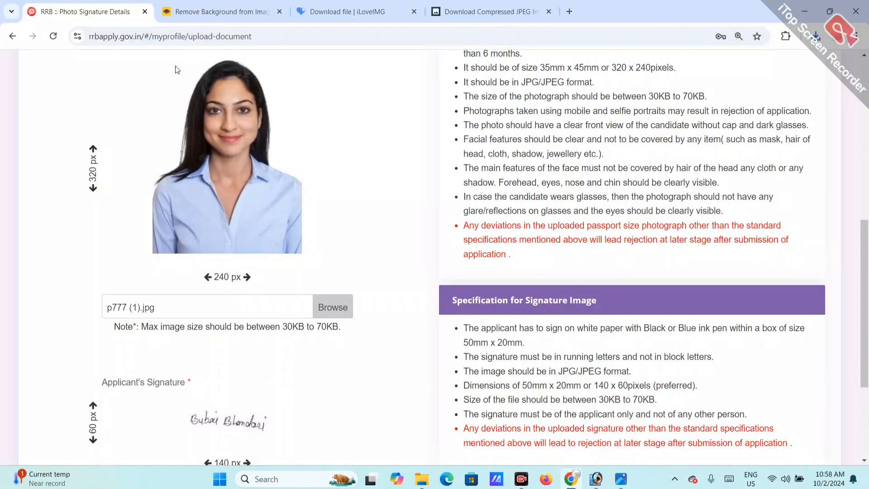
scroll(192, 242, "down", 1)
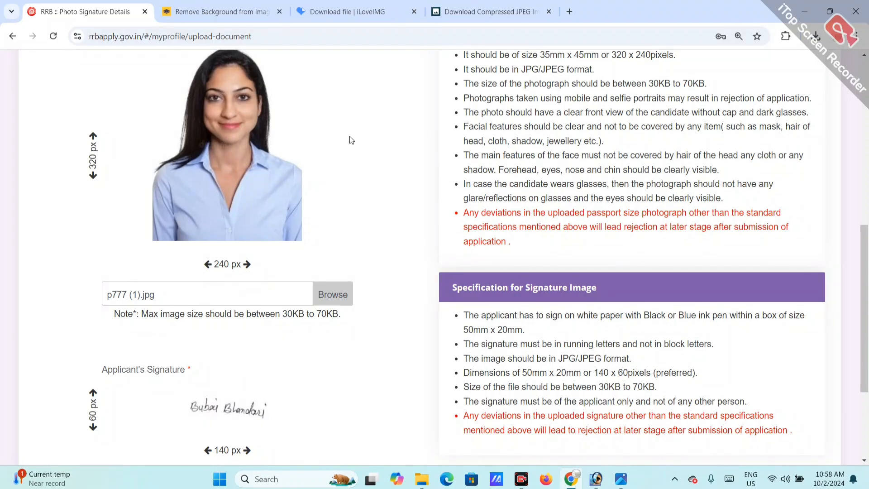
Step: Go back to the Pi7 site, reopen the Compress Image to 50kb tool and load the p777 image from Downloads
left_click(464, 15)
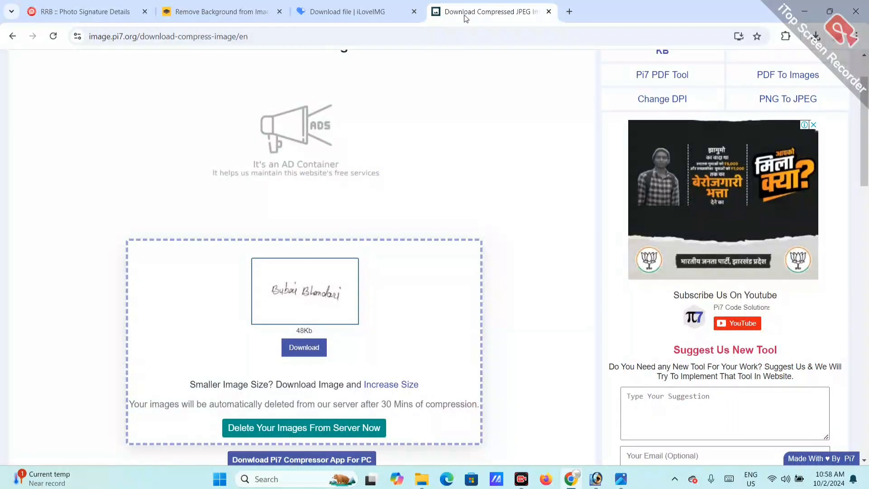
left_click(10, 38)
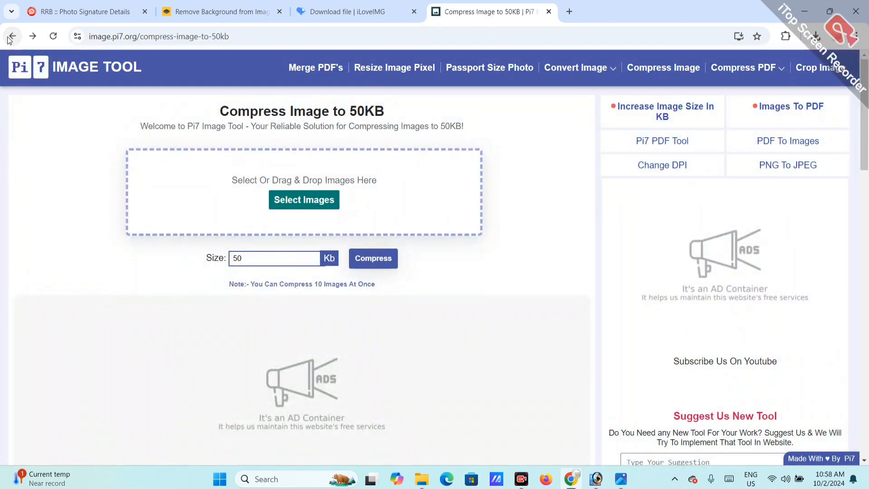
left_click(11, 37)
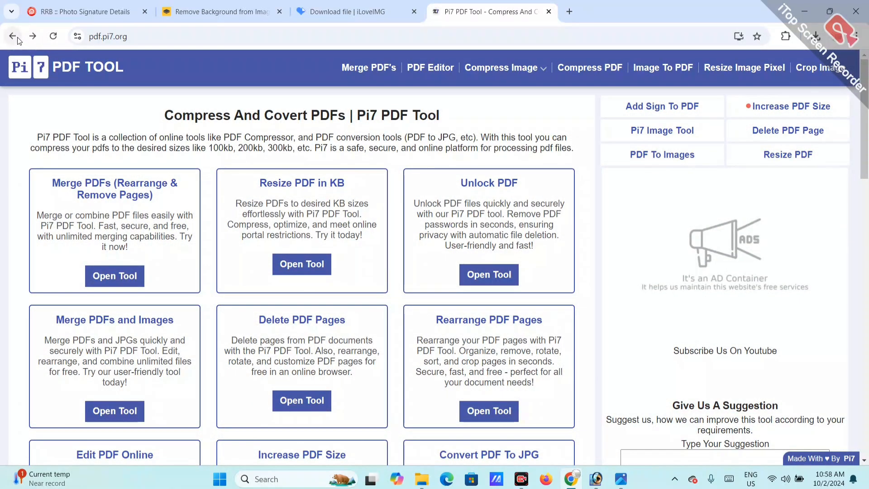
left_click(17, 39)
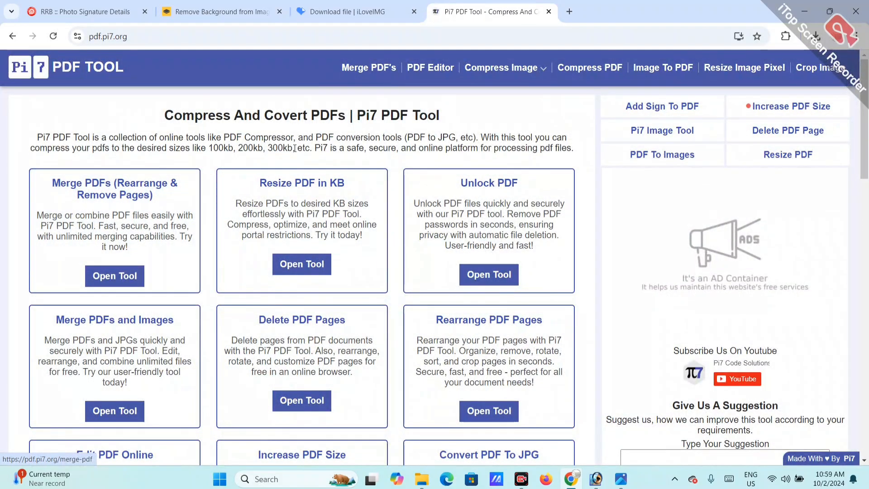
mouse_move(503, 72)
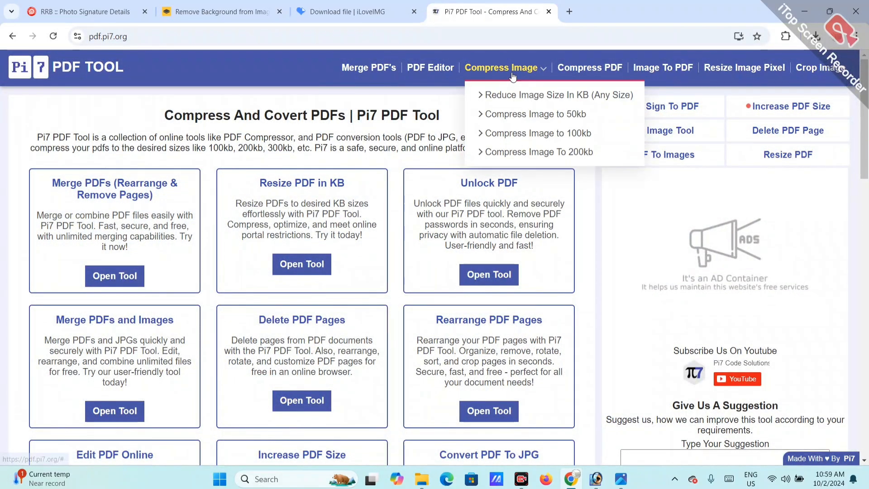
left_click(541, 119)
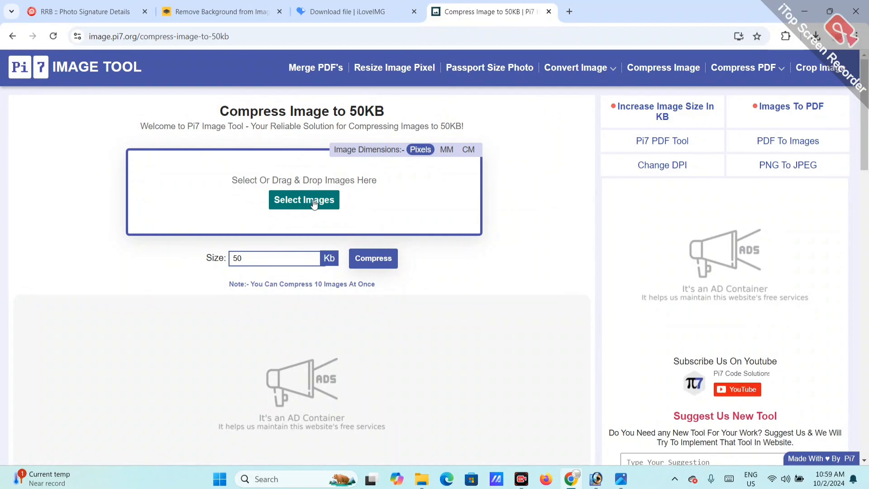
left_click(315, 202)
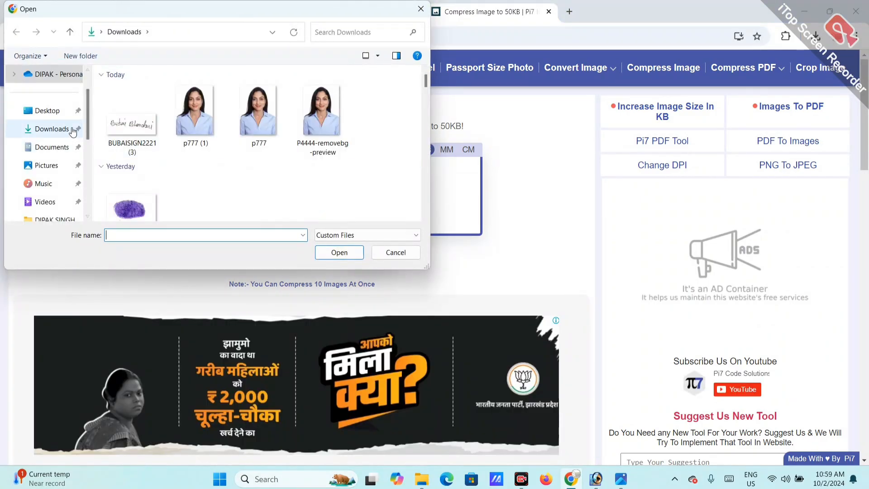
left_click(262, 123)
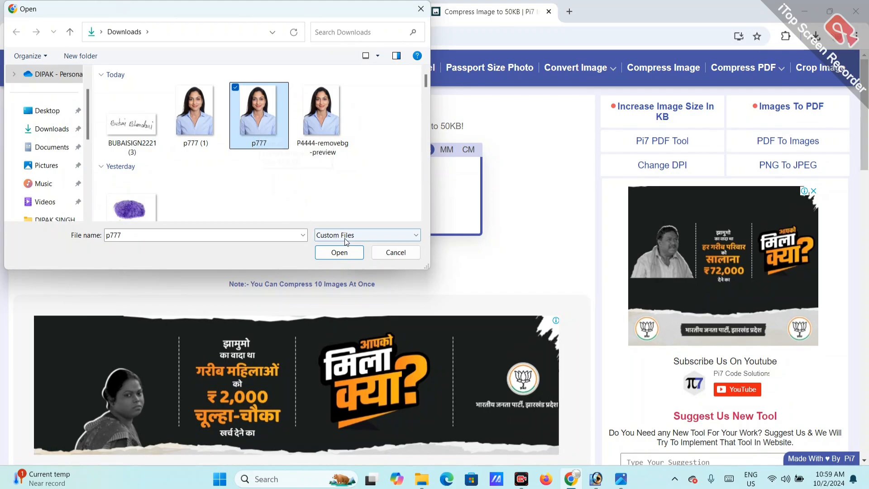
left_click(339, 252)
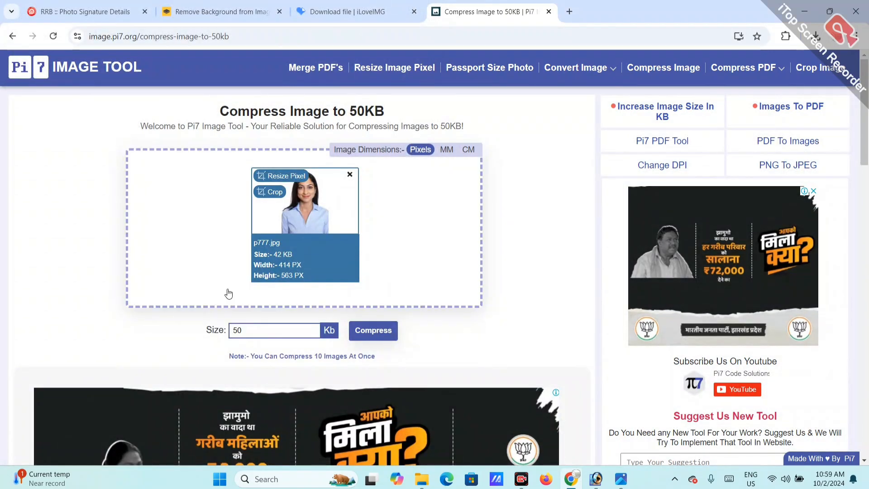
Step: Start resizing the p777 photo in pixels, turn off Maintain Aspect Ratio and set the width to 480 px
left_click(290, 177)
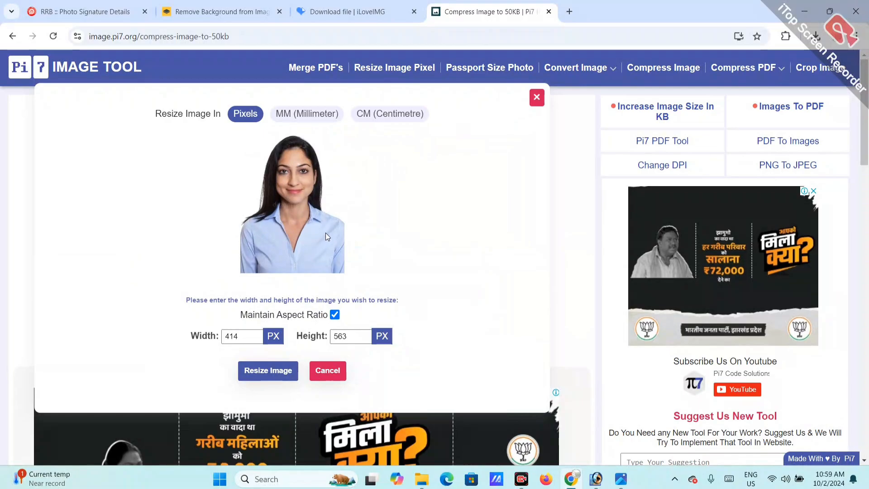
left_click(334, 314)
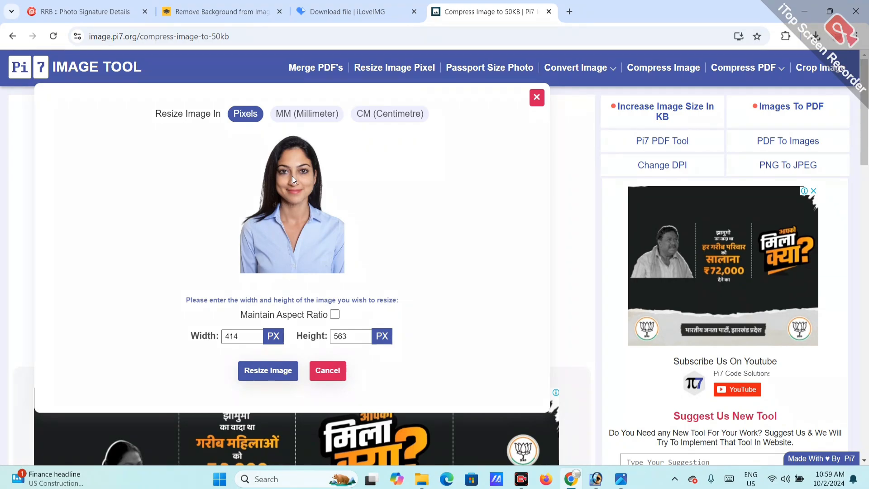
left_click(246, 334)
key("BackSpace")
key("BackSpace")
key("BackSpace")
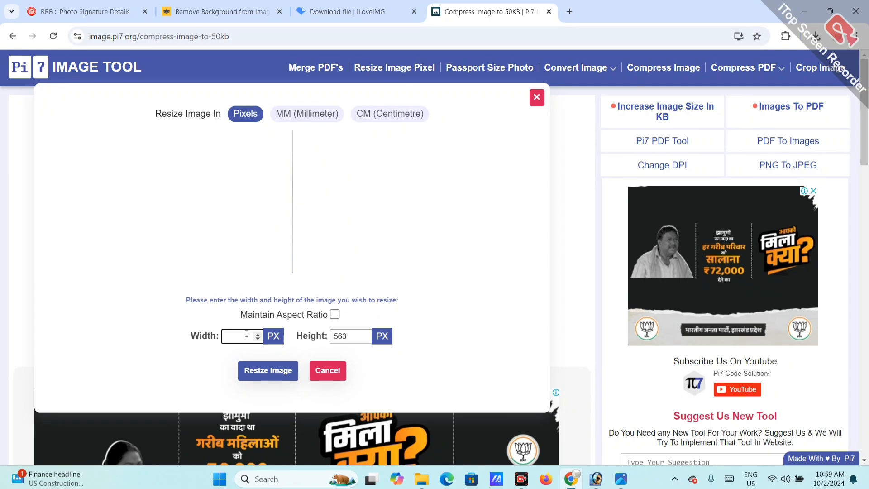
type("240")
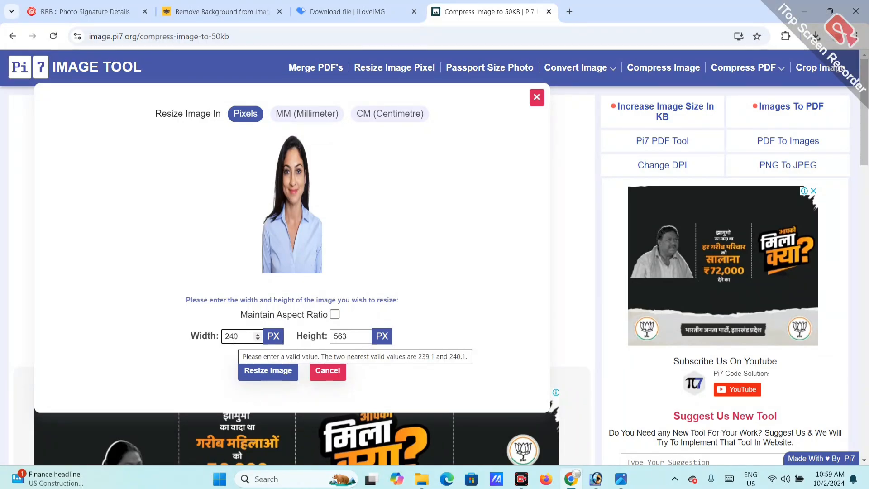
key("BackSpace")
key("BackSpace")
key("BackSpace")
type("480")
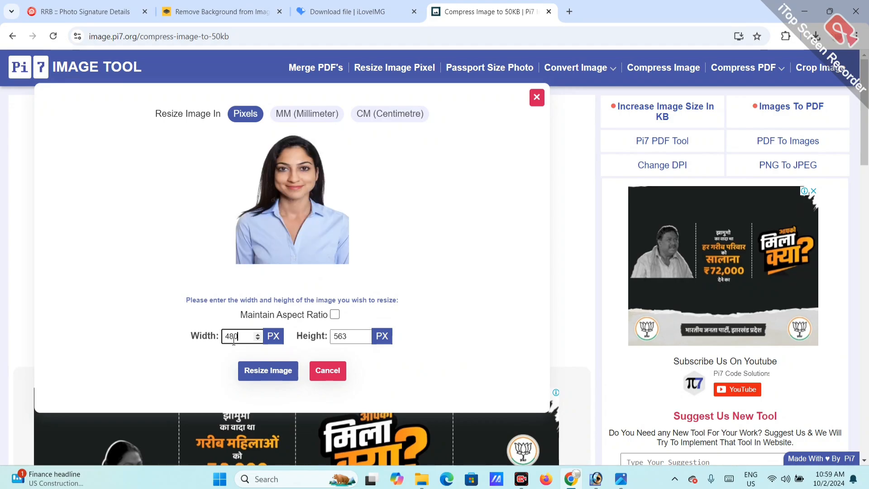
Step: Set the photo's height to 640 px and apply the resize
left_click(352, 340)
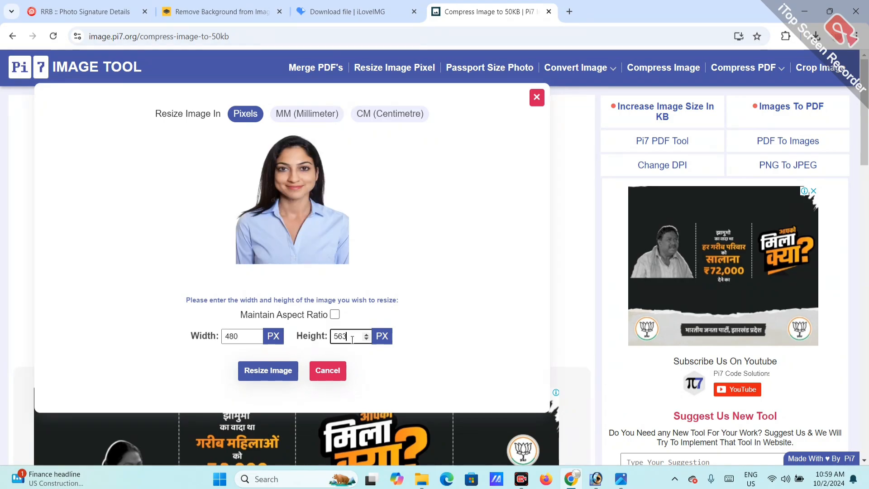
key("BackSpace")
key("BackSpace")
type("320")
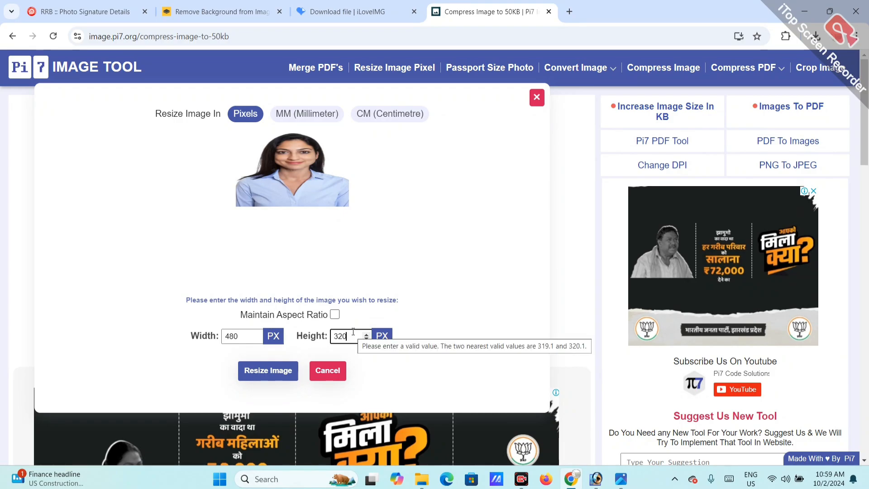
key("BackSpace")
key("BackSpace")
key("BackSpace")
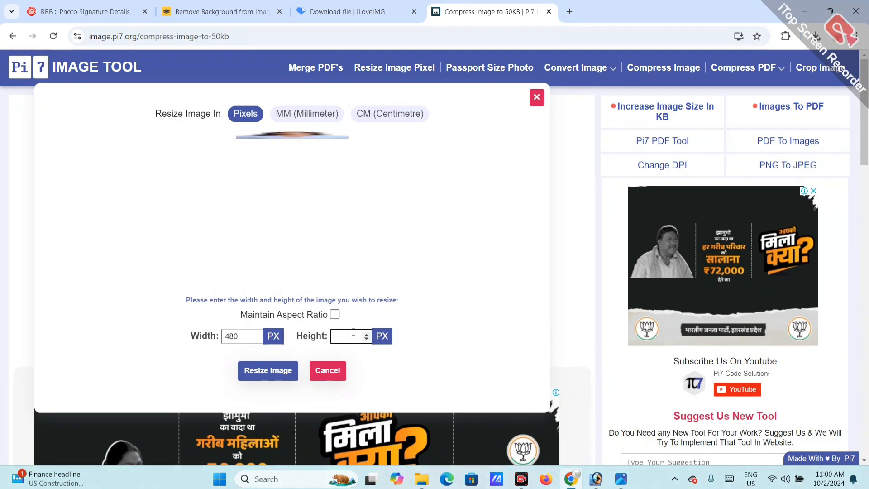
type("640")
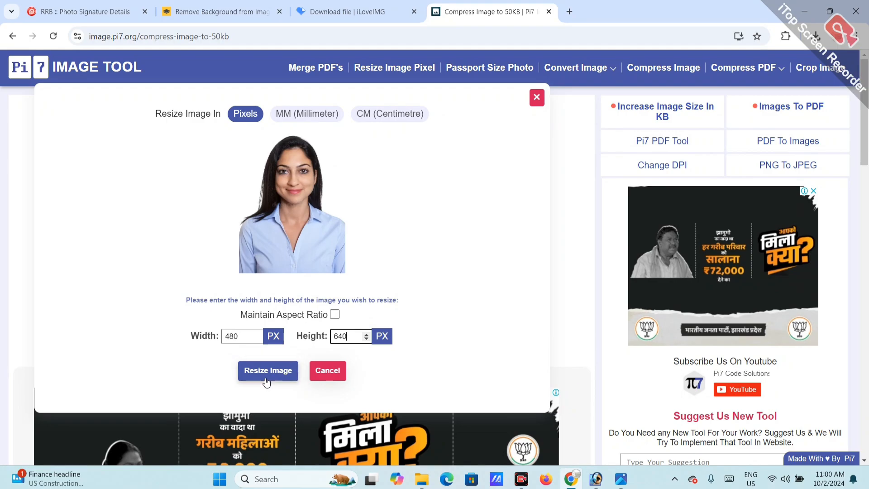
left_click(267, 371)
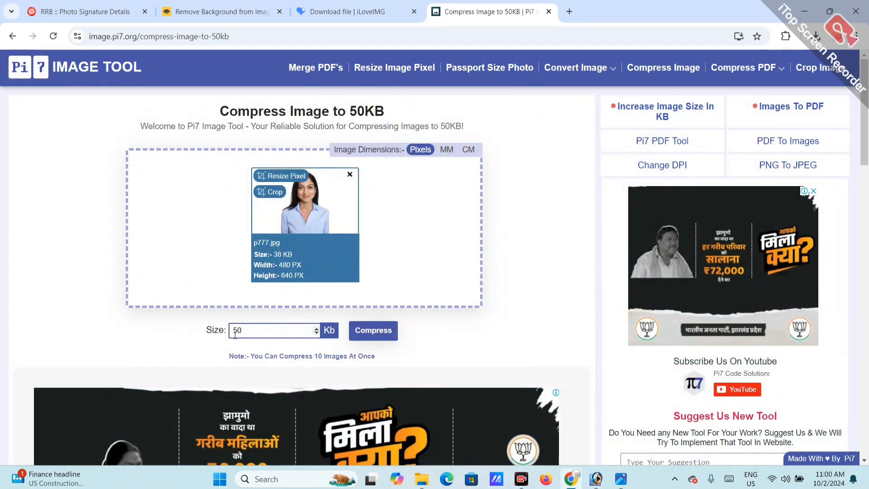
Step: Compress the resized photo to 50 KB, download it and show the downloaded file in its folder
left_click(361, 331)
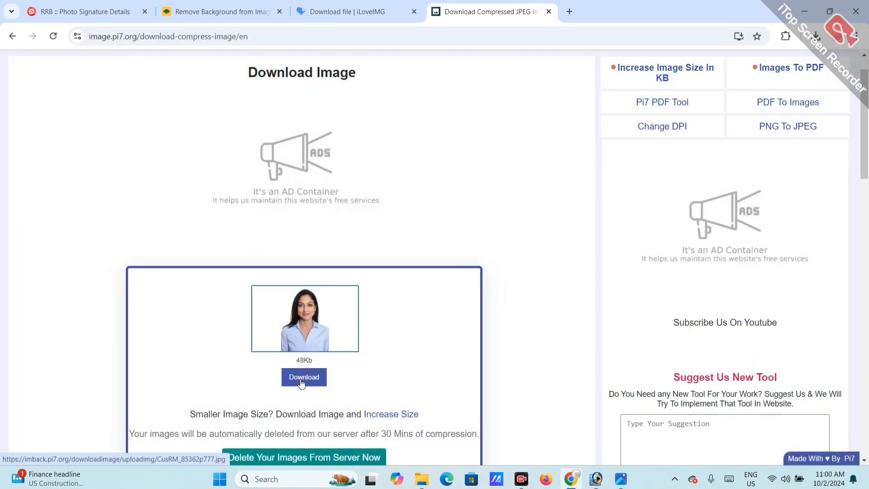
left_click(302, 381)
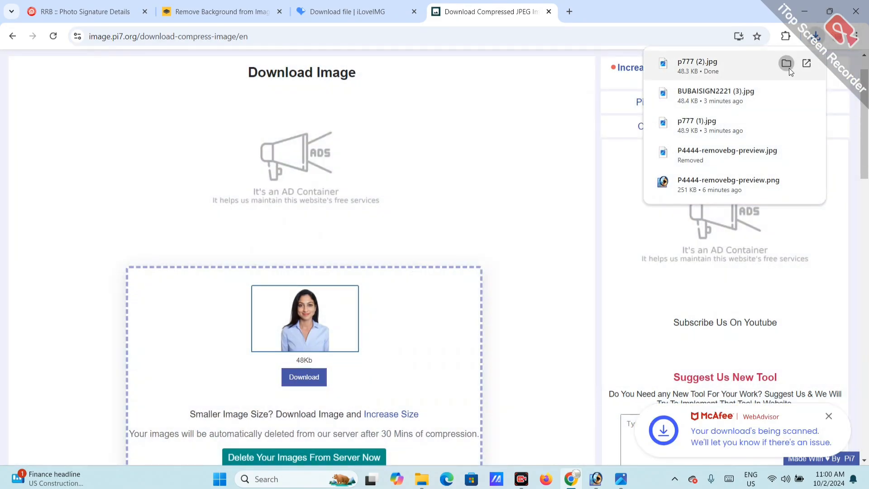
left_click(789, 68)
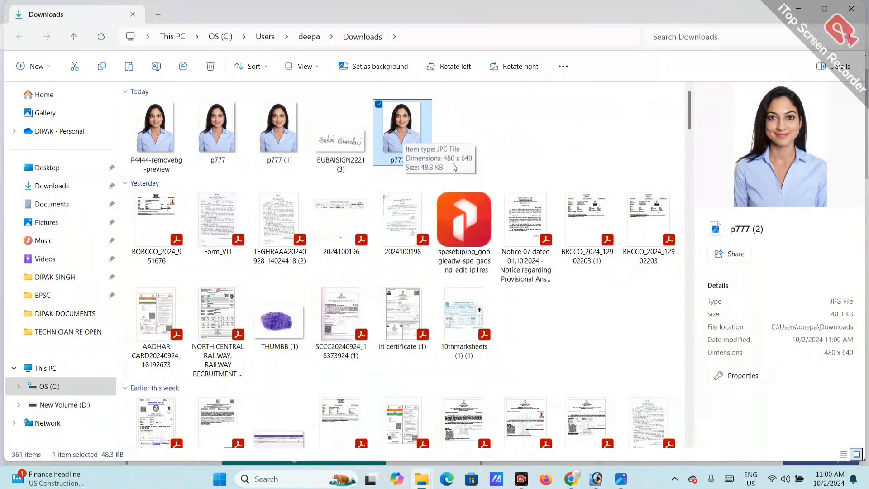
Step: Check the pixel dimensions of p777 (2) in its detailed file properties
right_click(390, 143)
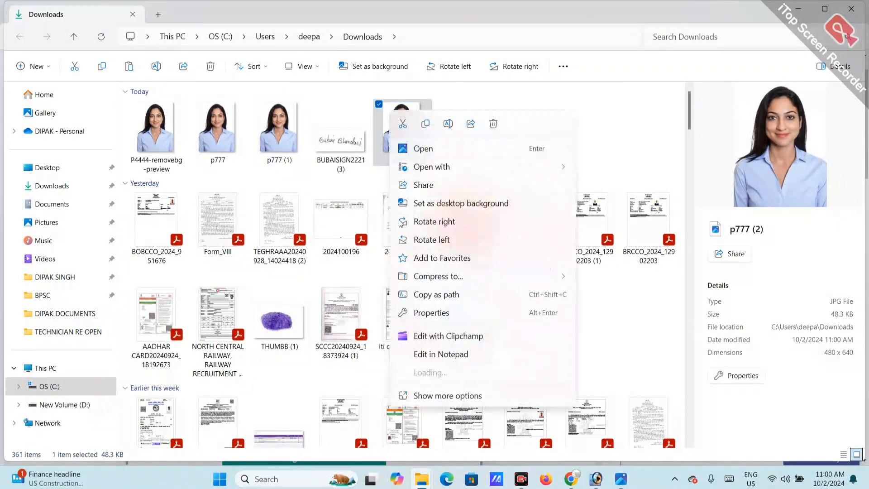
left_click(452, 310)
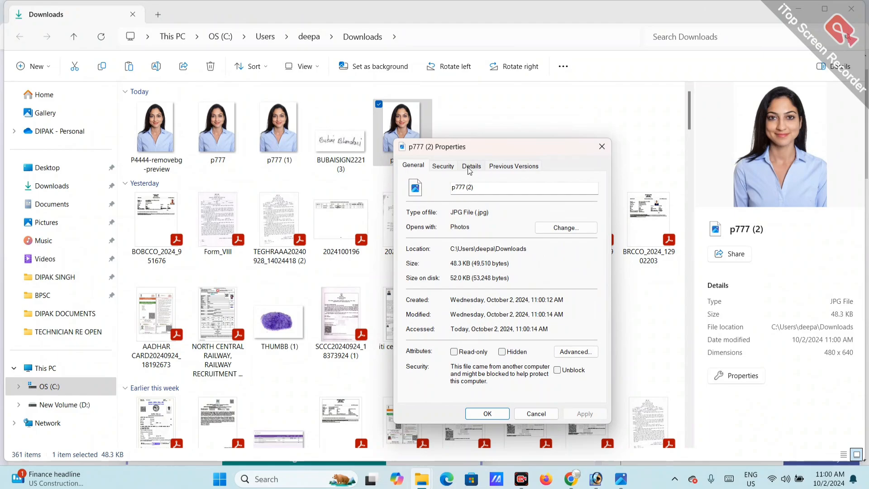
left_click(471, 166)
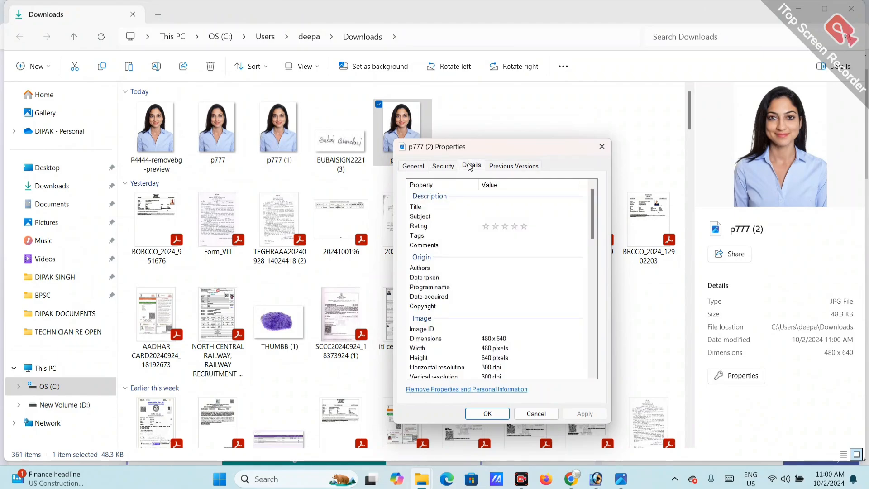
left_click(485, 343)
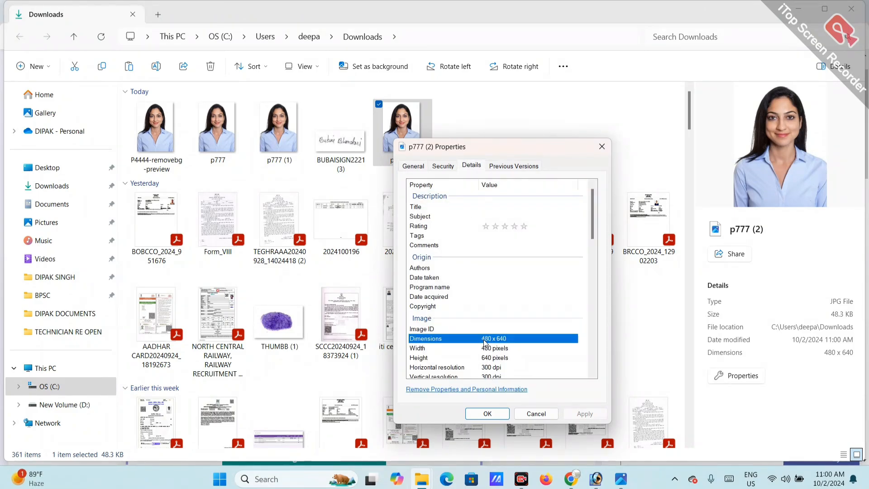
left_click(602, 147)
Step: Rename the downloaded photo p777 (2) as ccc222 and put the Downloads window away
right_click(402, 133)
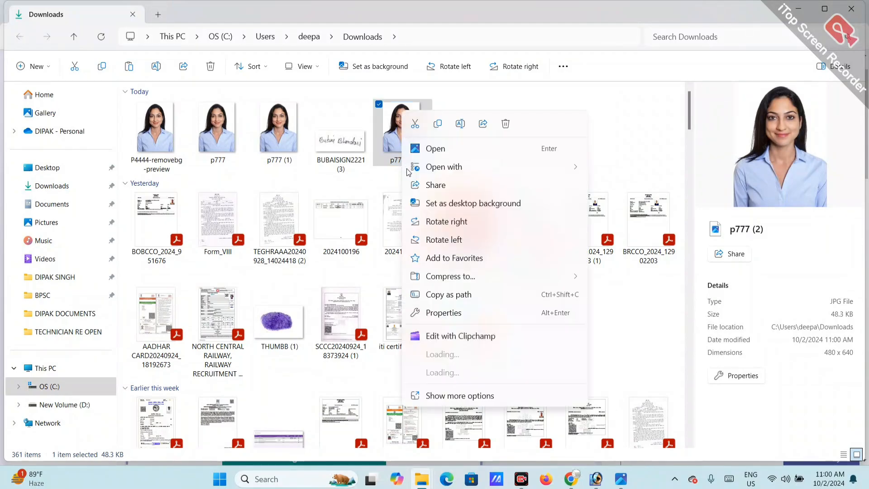
left_click(460, 124)
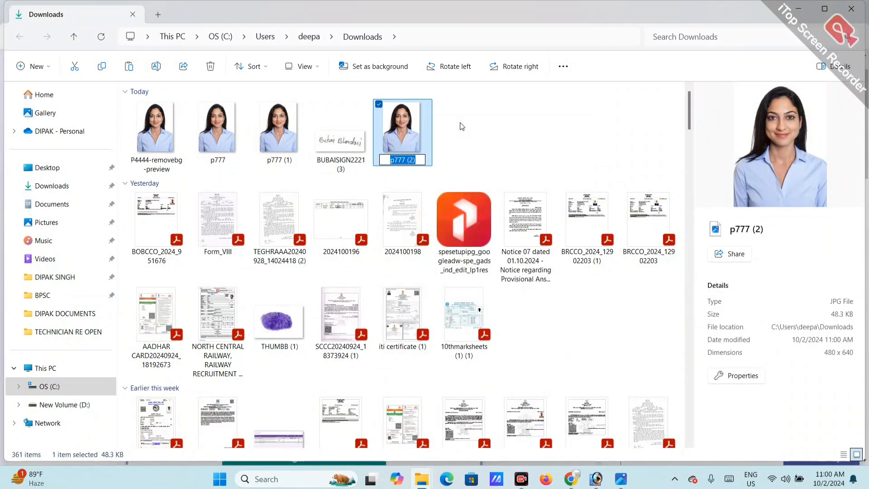
type("ccc222")
key("Return")
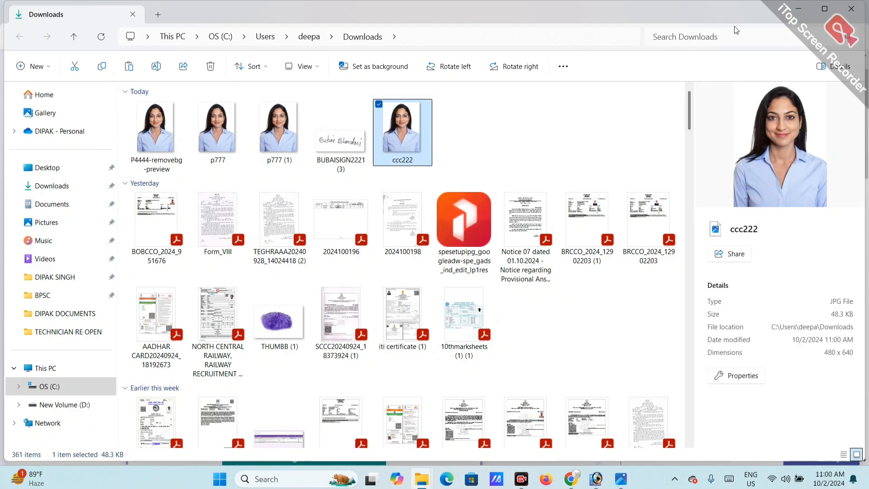
left_click(800, 8)
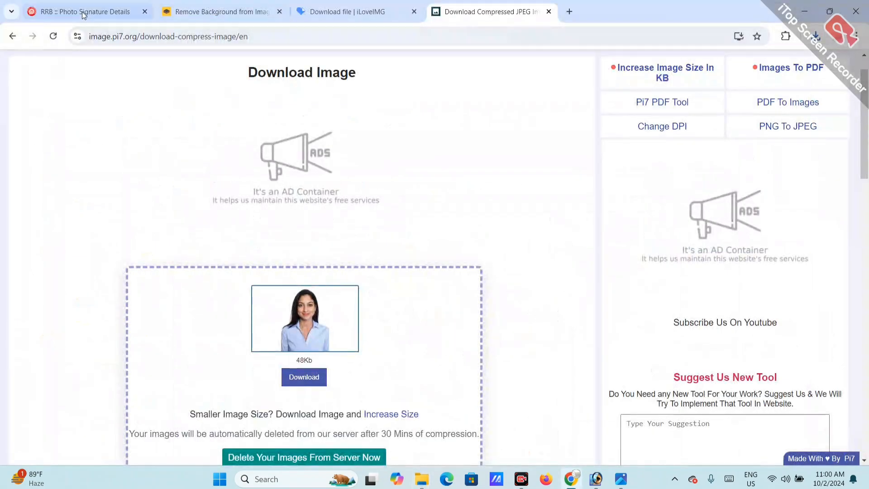
Step: Return to the 50KB compression page and load the SIGN222 (1) signature image from the Desktop folder TECHNICIAN RE OPEN
left_click(13, 36)
left_click(307, 211)
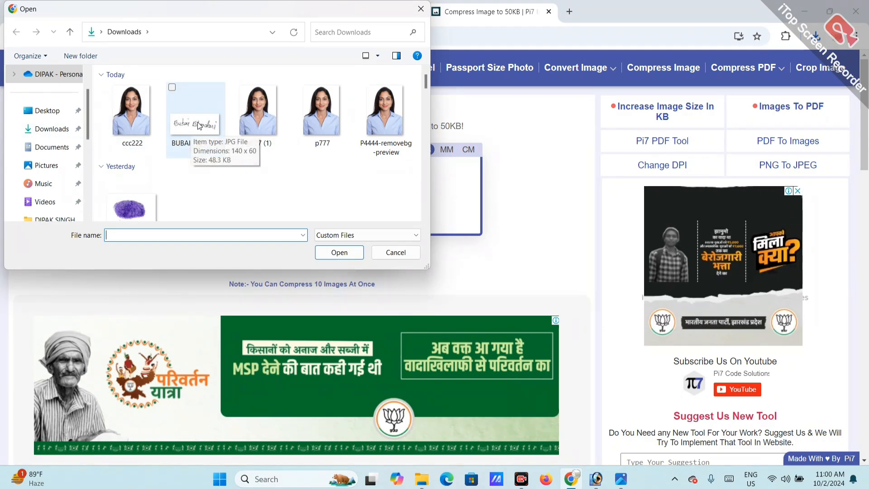
left_click(53, 111)
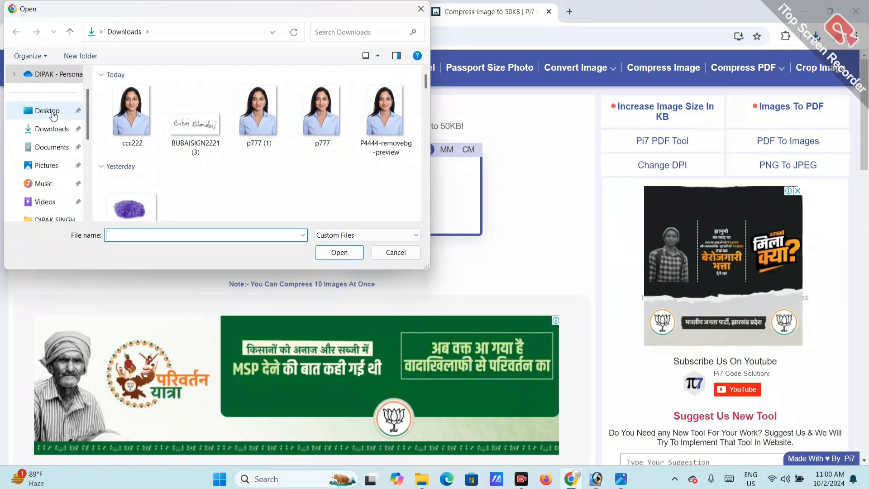
scroll(175, 144, "down", 1)
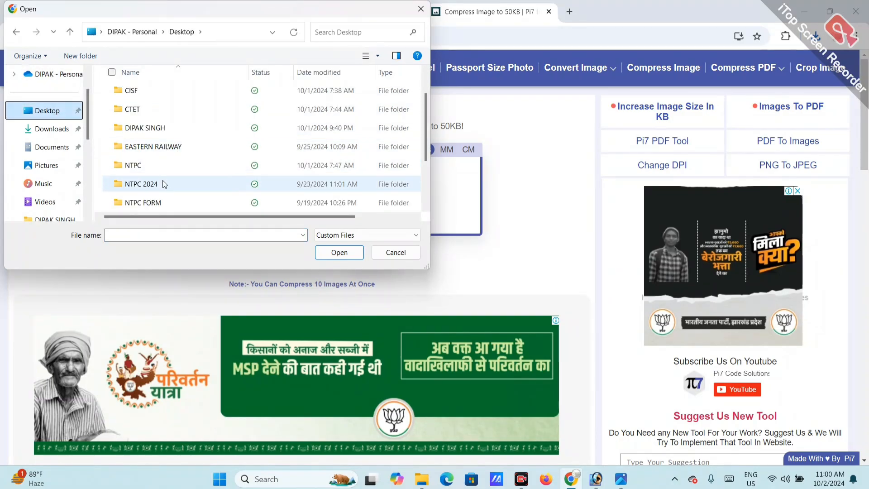
scroll(165, 185, "down", 1)
left_click(160, 130)
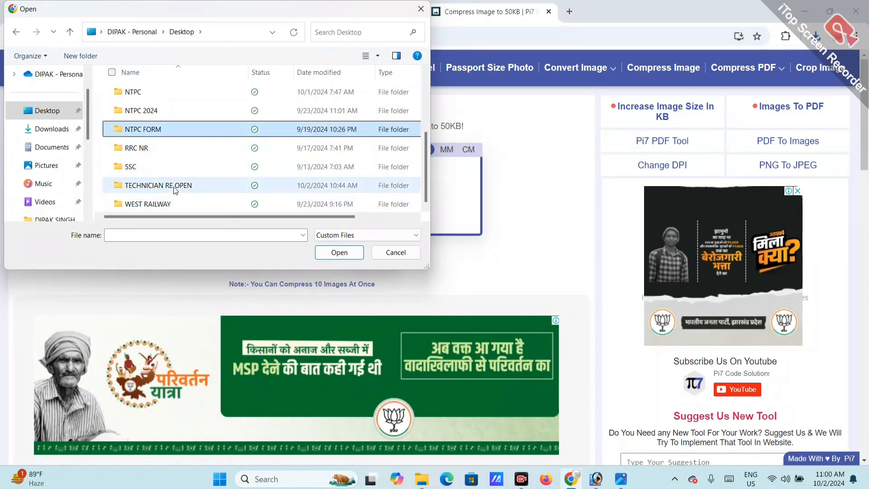
double_click(173, 186)
left_click(151, 113)
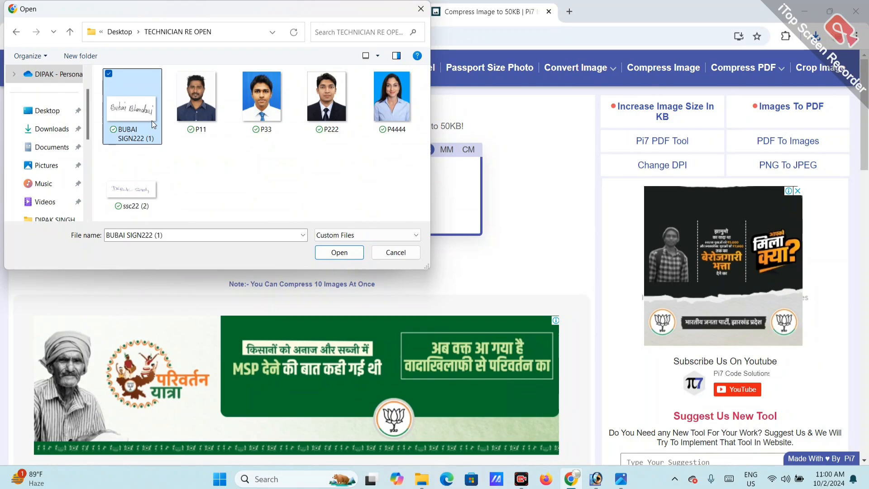
left_click(339, 253)
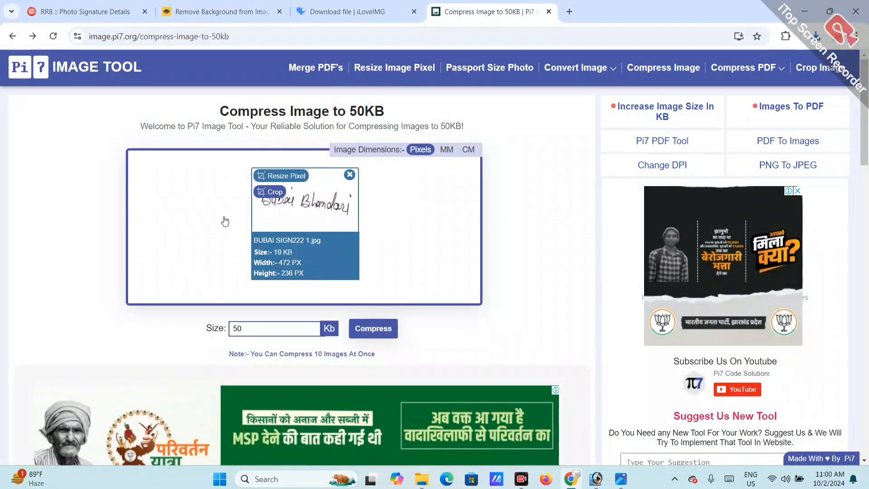
Step: Start resizing the signature in pixels, turn off Maintain Aspect Ratio and set the width to 420 px
left_click(282, 176)
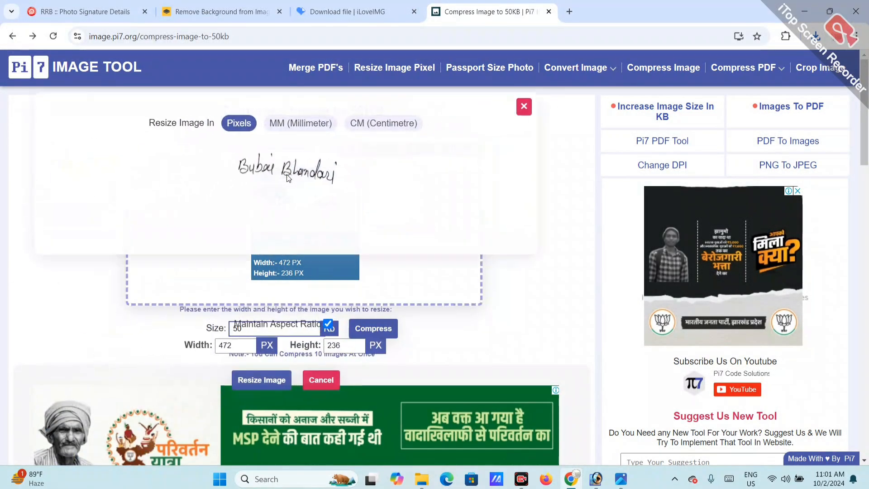
left_click(335, 314)
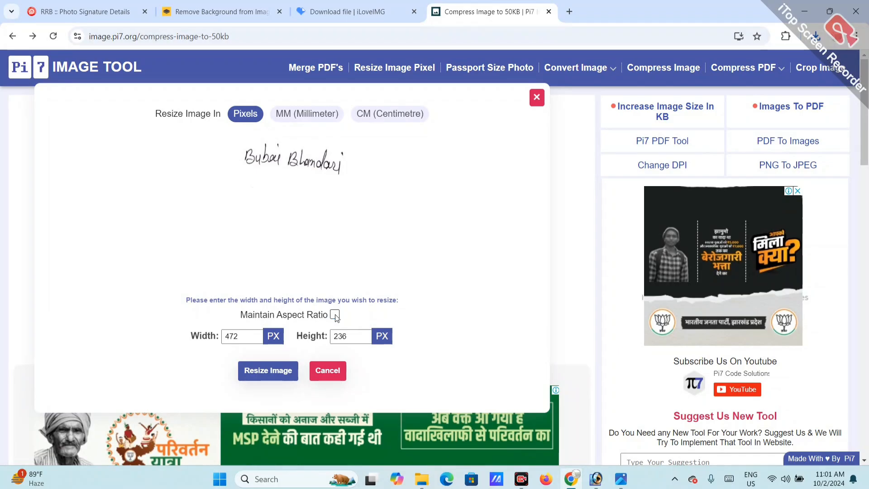
left_click(248, 337)
key("BackSpace")
key("BackSpace")
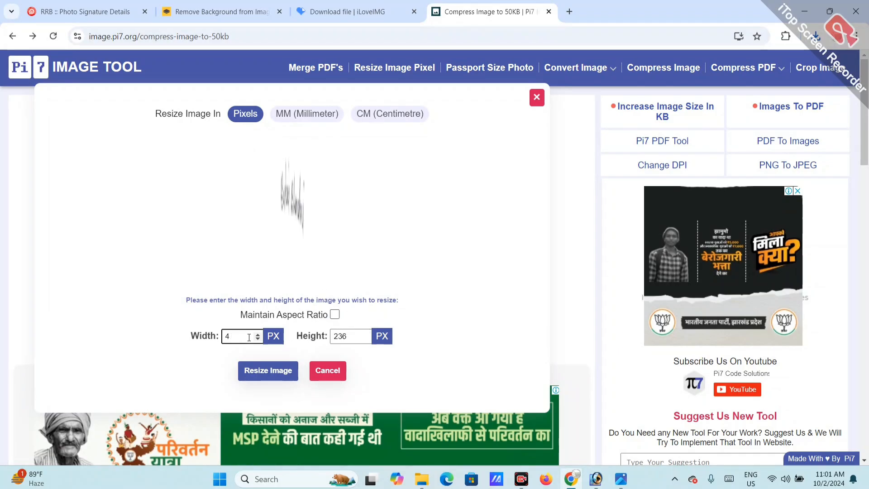
type("140")
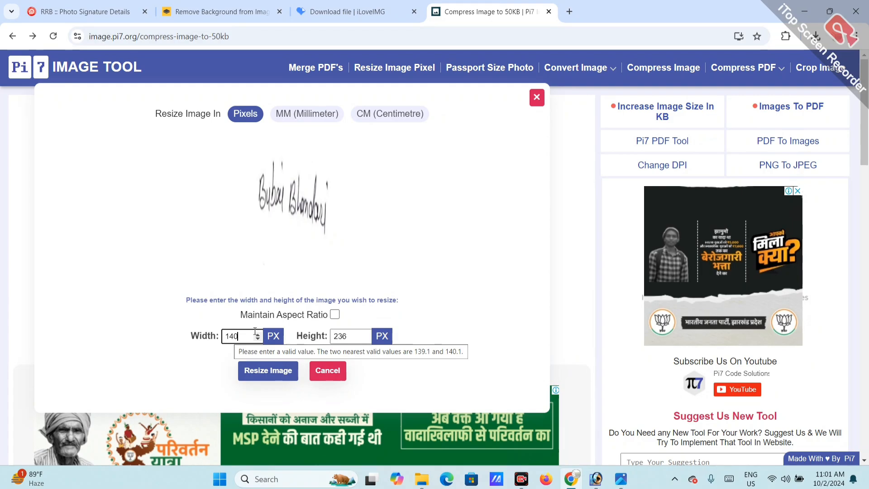
key("BackSpace")
key("BackSpace")
key("BackSpace")
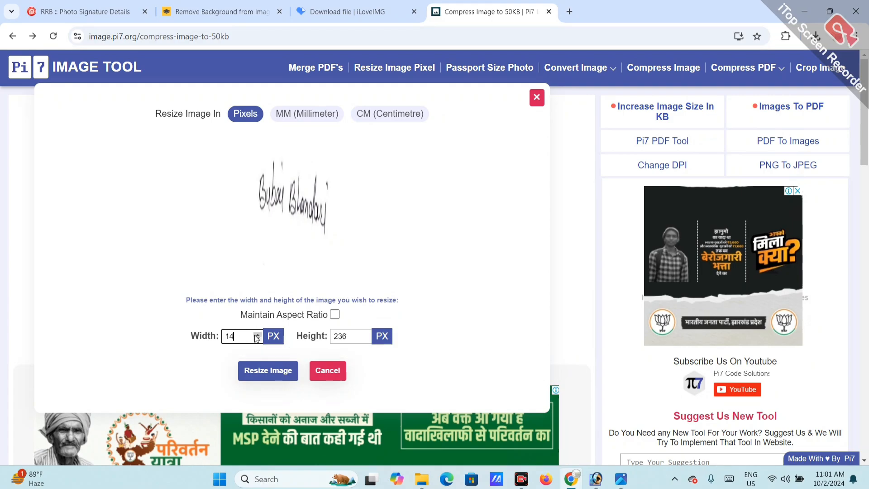
type("420")
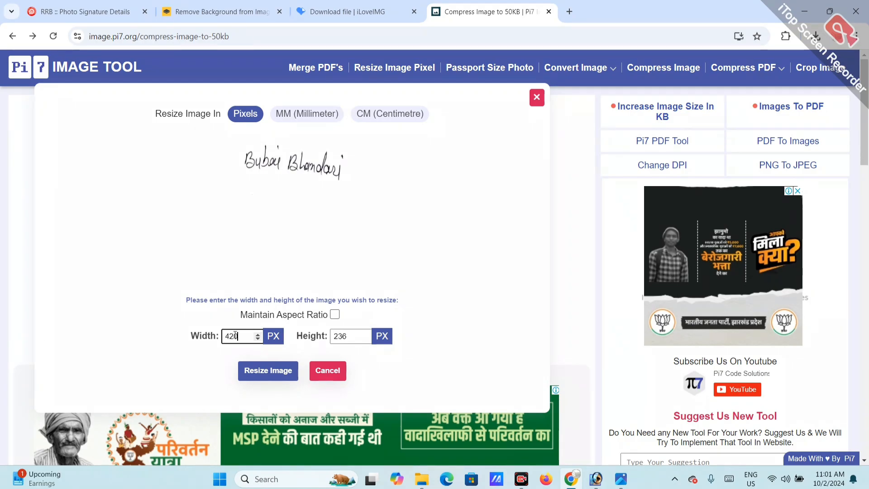
Step: Set the signature's height to 180 px and apply the resize
left_click(349, 339)
key("BackSpace")
key("BackSpace")
key("BackSpace")
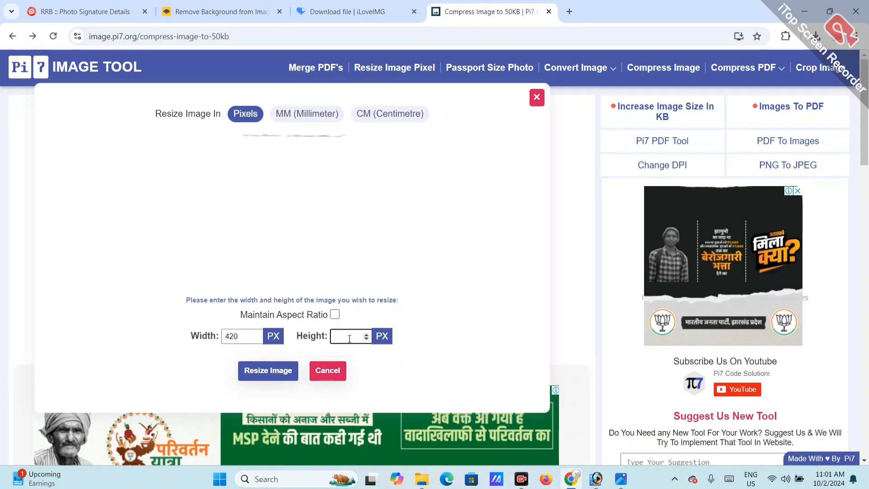
type("60")
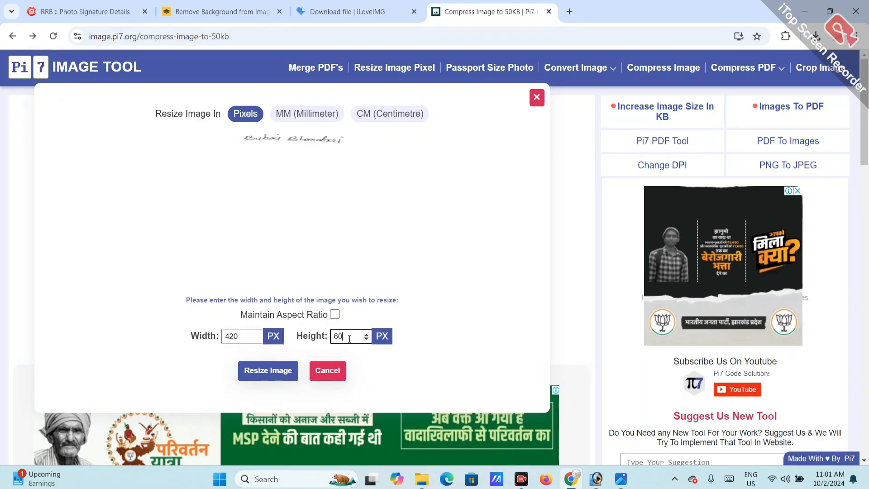
type("180")
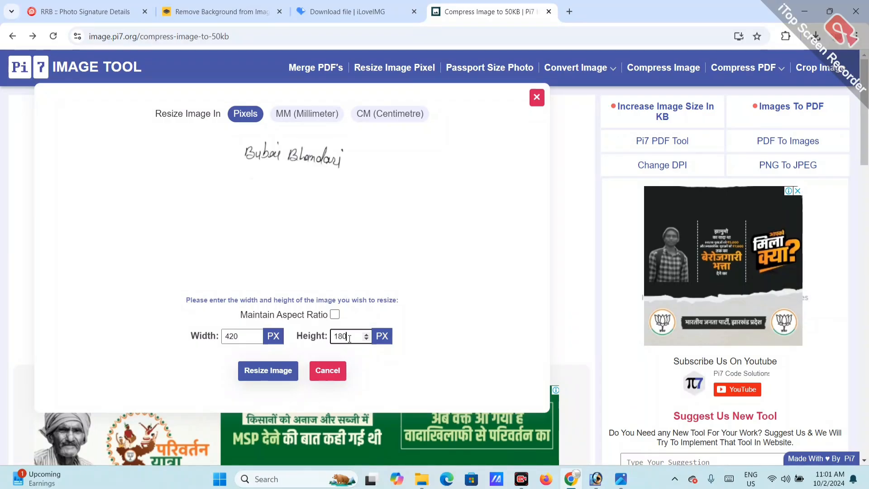
left_click(278, 371)
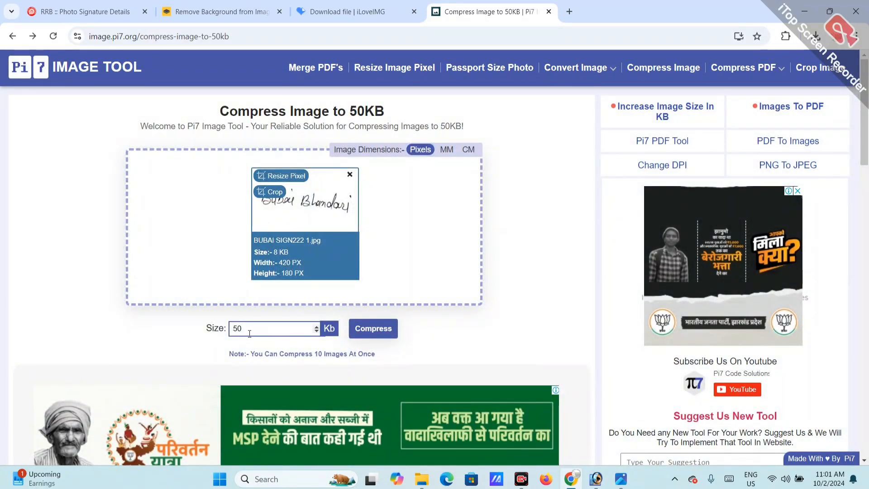
Step: Compress the resized signature to 50 KB and download the result
left_click(393, 331)
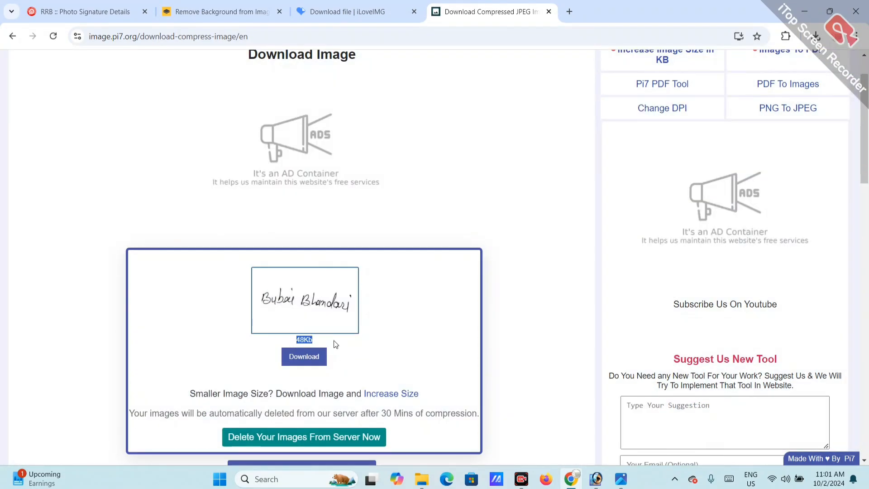
left_click(308, 357)
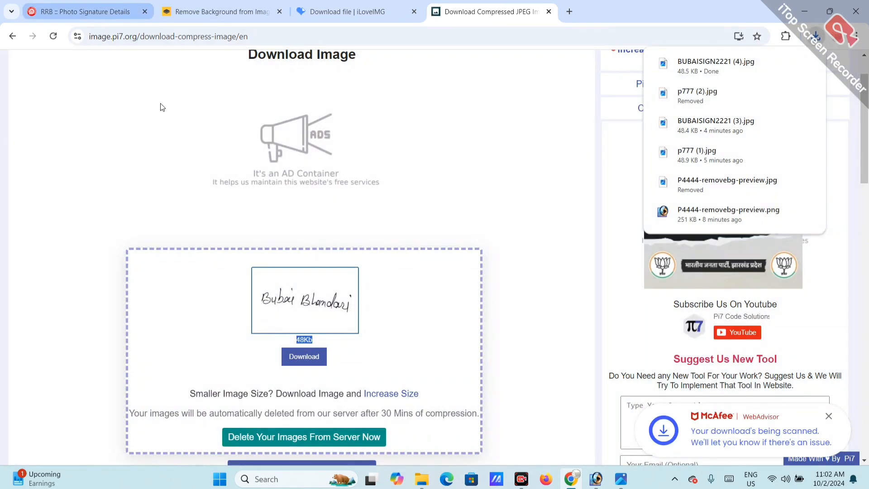
Step: Return to the RRB photo and signature page and replace the applicant's photograph with ccc222 from Downloads, accepting its crop
left_click(90, 12)
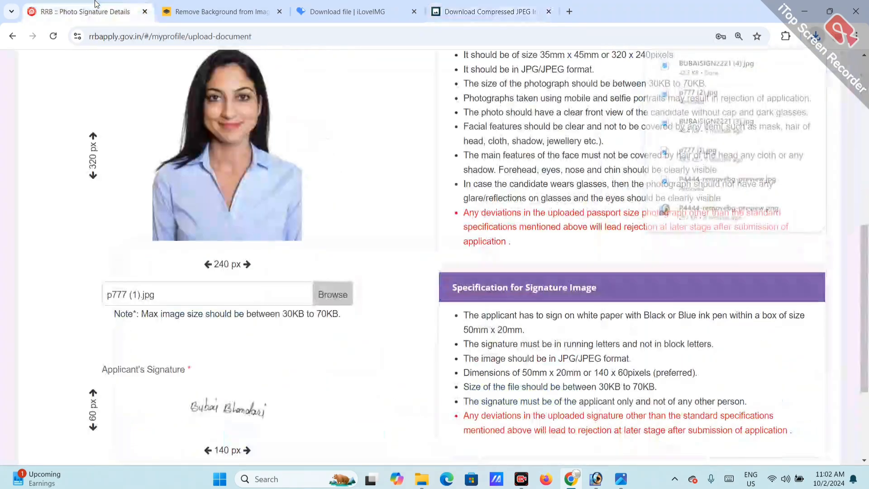
left_click(344, 297)
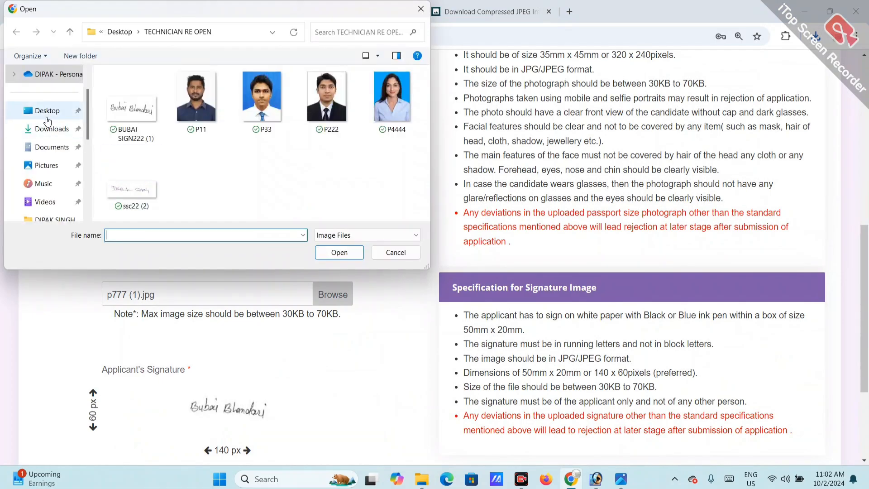
left_click(52, 132)
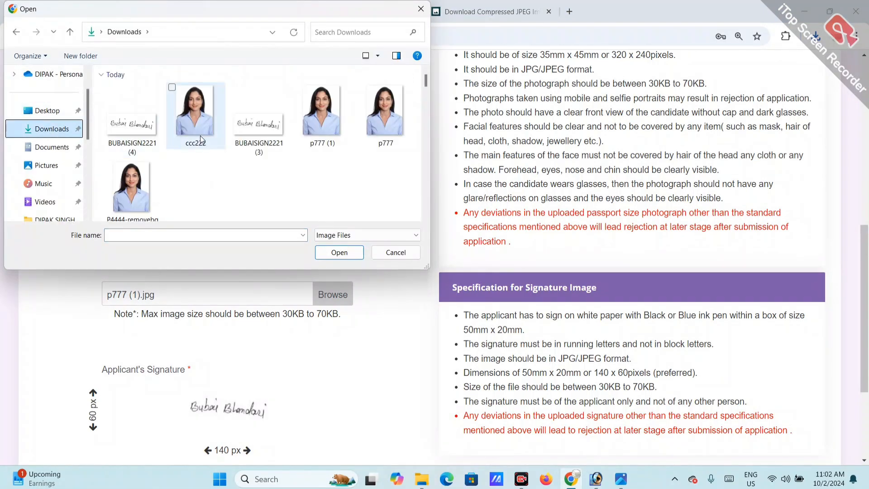
left_click(202, 139)
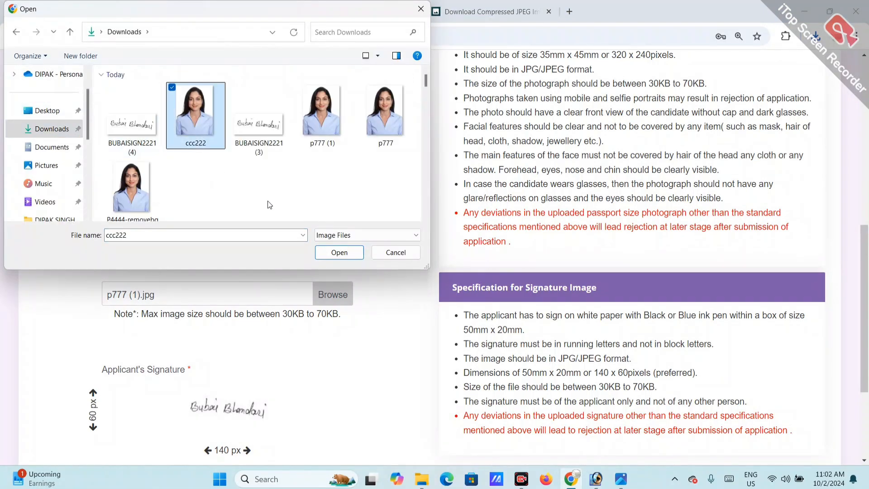
left_click(339, 253)
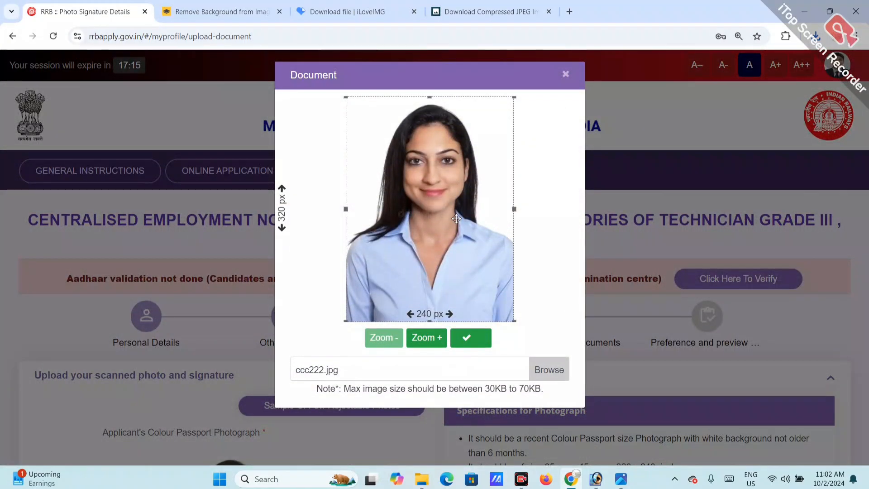
left_click(468, 337)
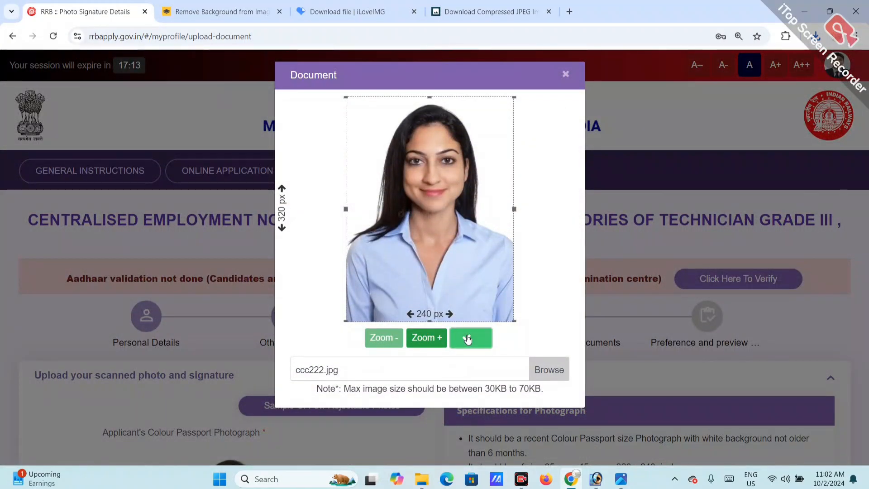
Step: Replace the applicant's signature with the newly downloaded SIGN2221 (4) image, accept its crop and review both uploaded images with their pixel dimensions
scroll(345, 315, "down", 2)
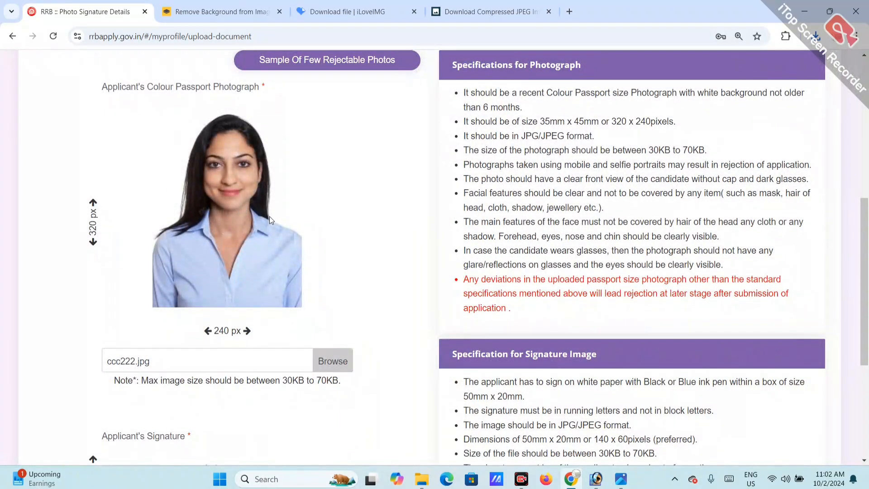
scroll(270, 216, "down", 5)
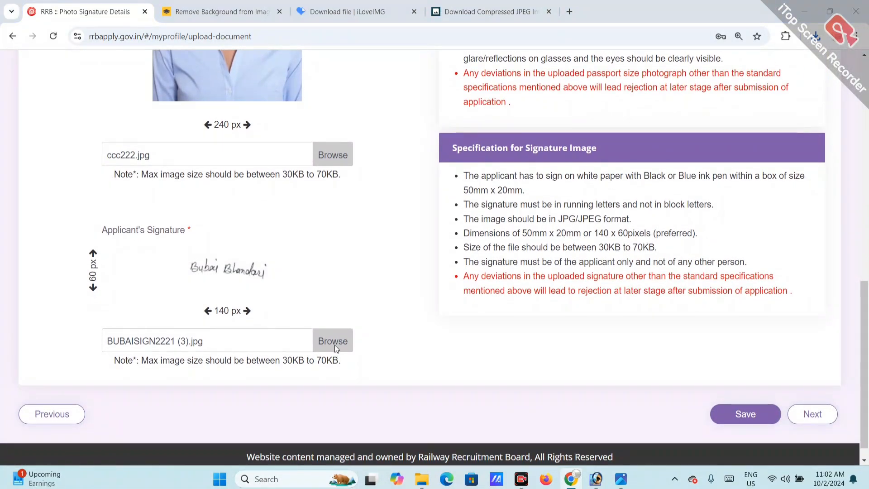
left_click(335, 345)
left_click(131, 124)
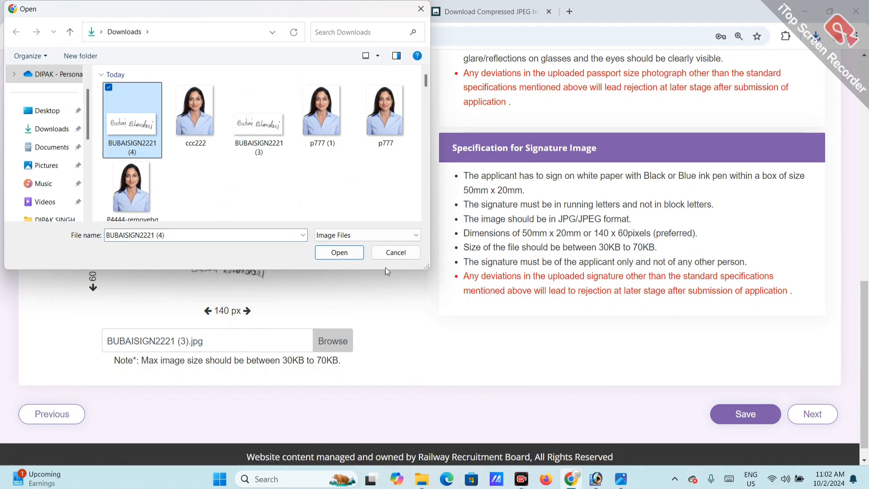
left_click(355, 254)
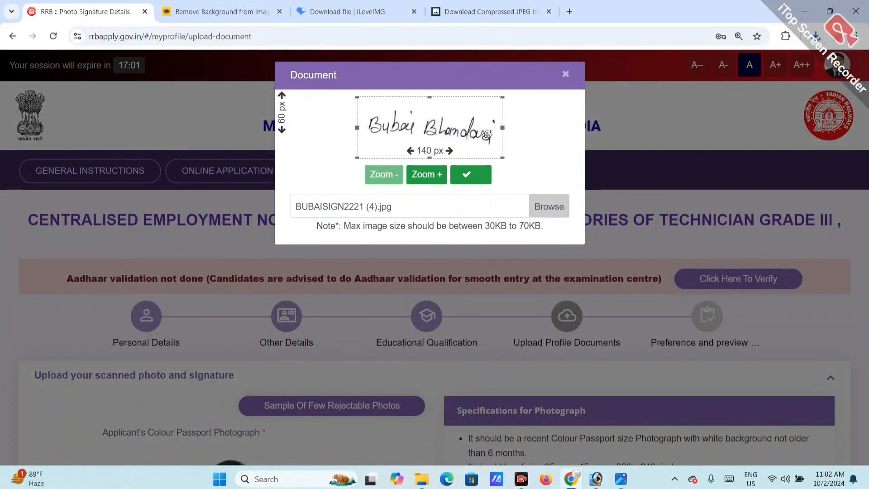
left_click(469, 174)
scroll(300, 310, "down", 10)
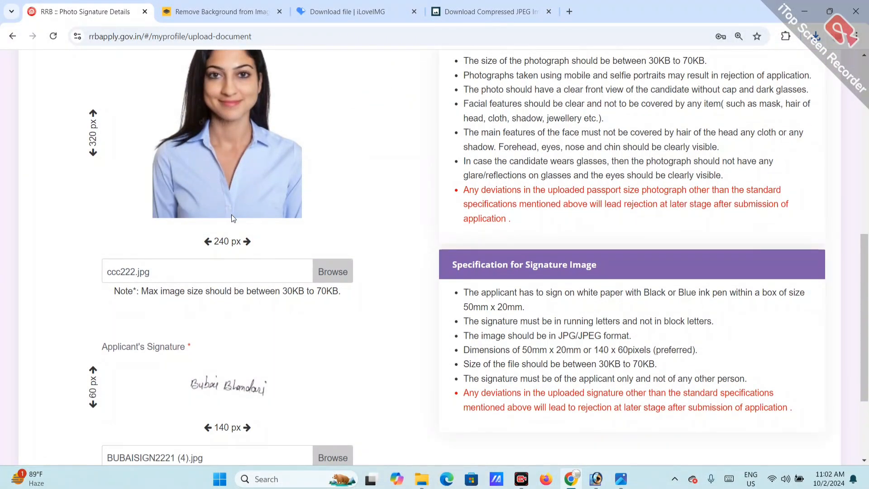
left_click_drag(212, 241, 259, 244)
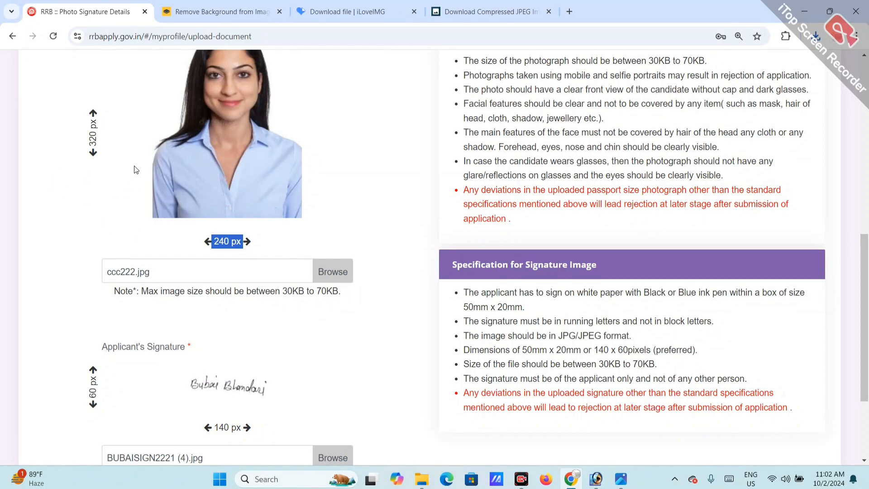
scroll(238, 202, "up", 1)
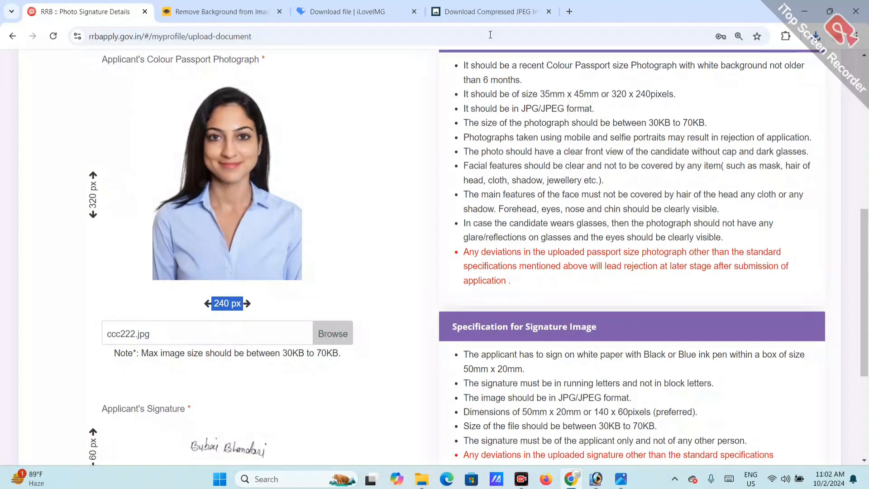
Step: Return to the Pi7 site and reopen the Compress Image to 50KB tool, closing the ad
left_click(497, 5)
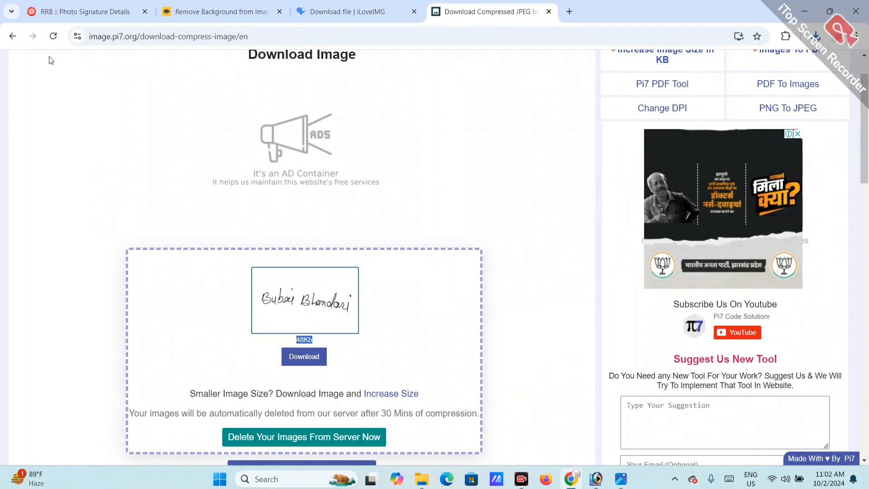
left_click(10, 39)
left_click(9, 40)
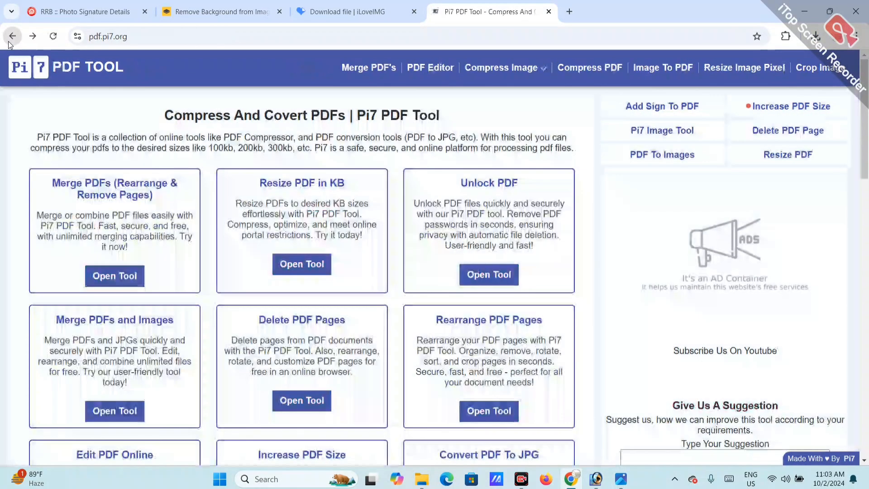
mouse_move(504, 75)
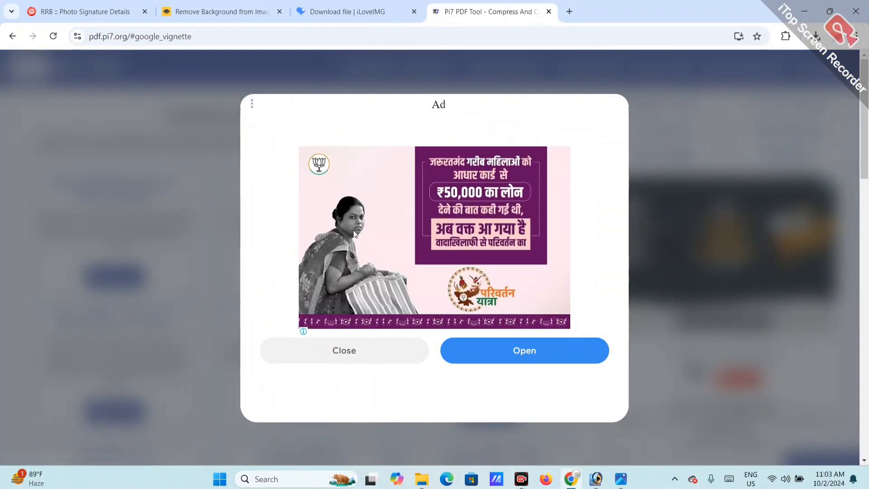
left_click(355, 354)
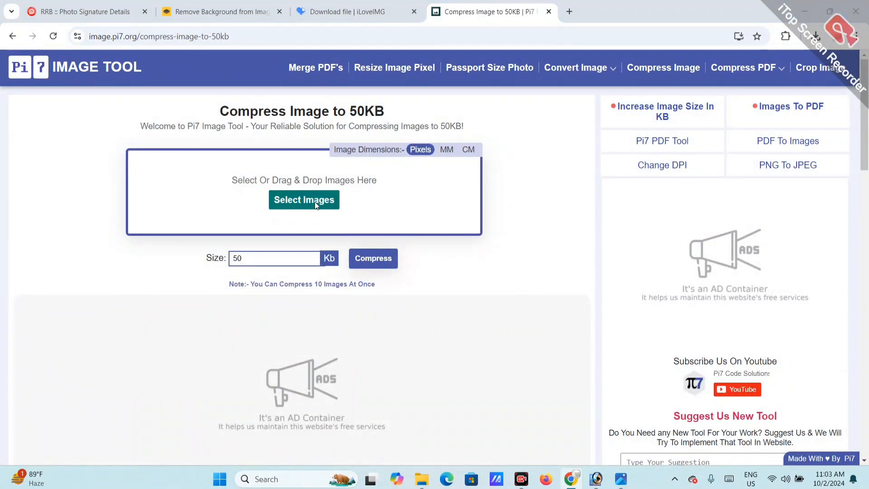
Step: Load the photo P33 from the Desktop folder TECHNICIAN RE OPEN for compression
left_click(314, 202)
left_click(52, 110)
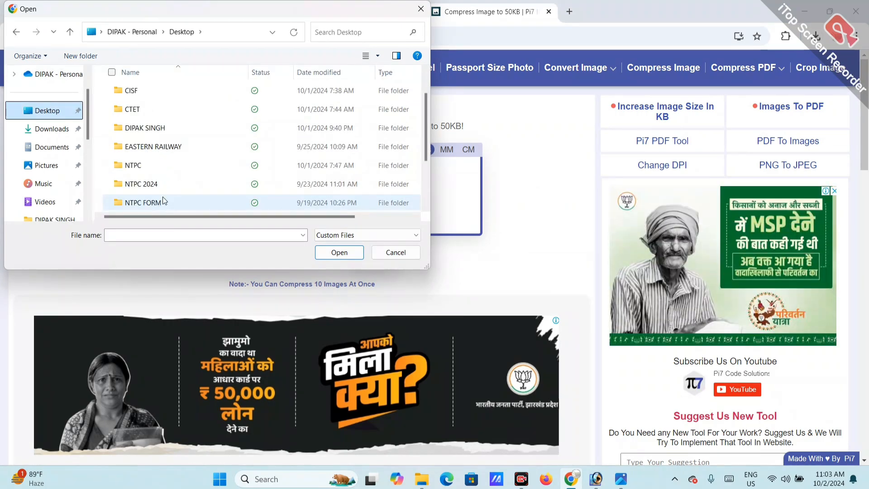
scroll(188, 177, "down", 2)
double_click(186, 184)
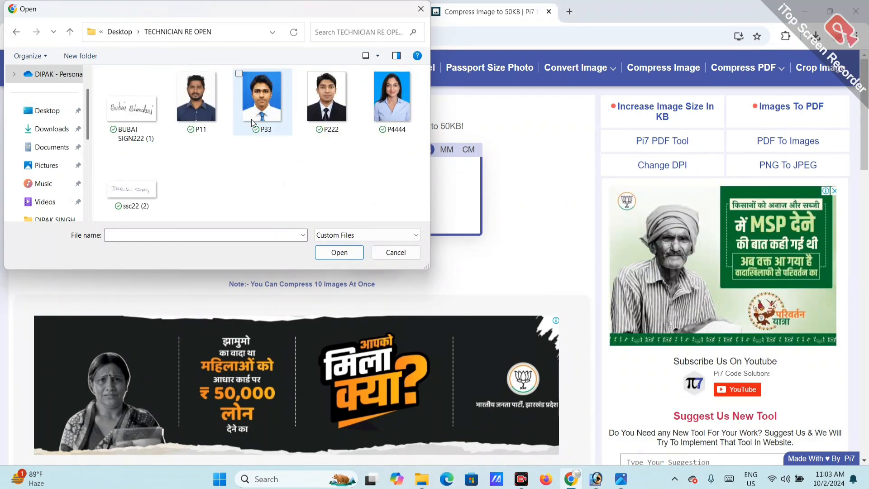
left_click(263, 112)
left_click(326, 253)
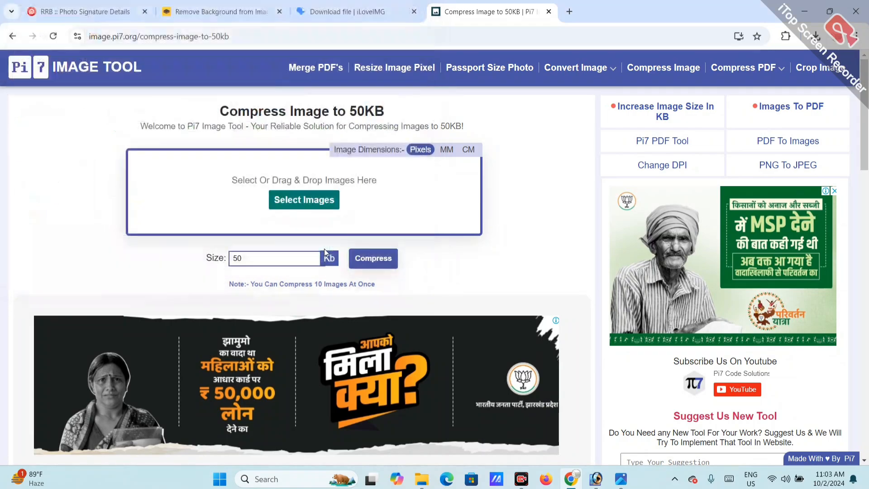
Step: Start resizing P33 in pixels, turn off Maintain Aspect Ratio and set the width to 240 px
left_click(286, 176)
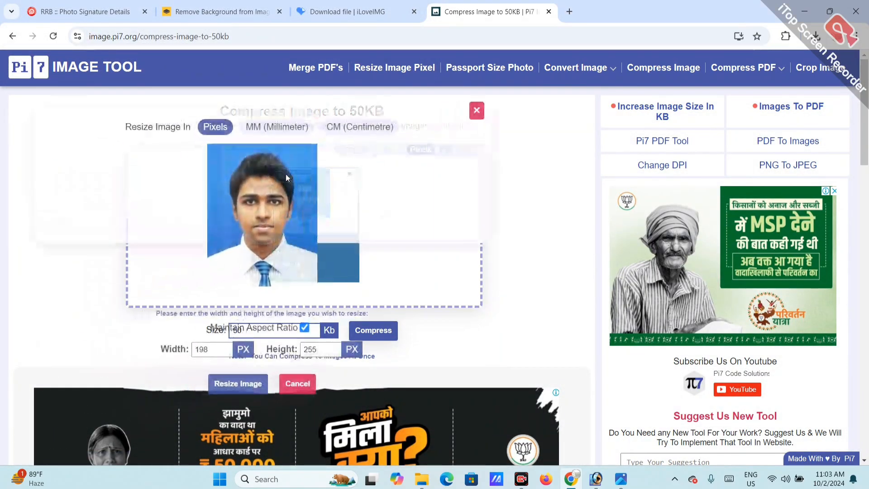
left_click(335, 314)
left_click(251, 335)
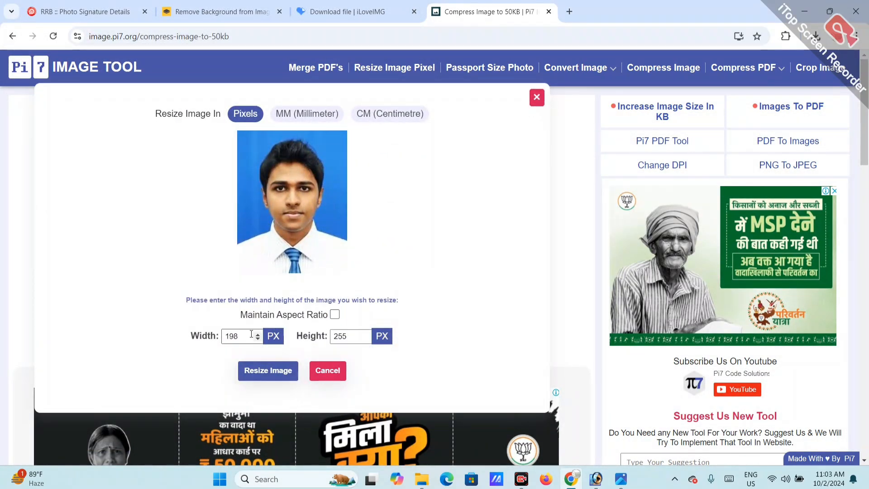
key("BackSpace")
key("BackSpace")
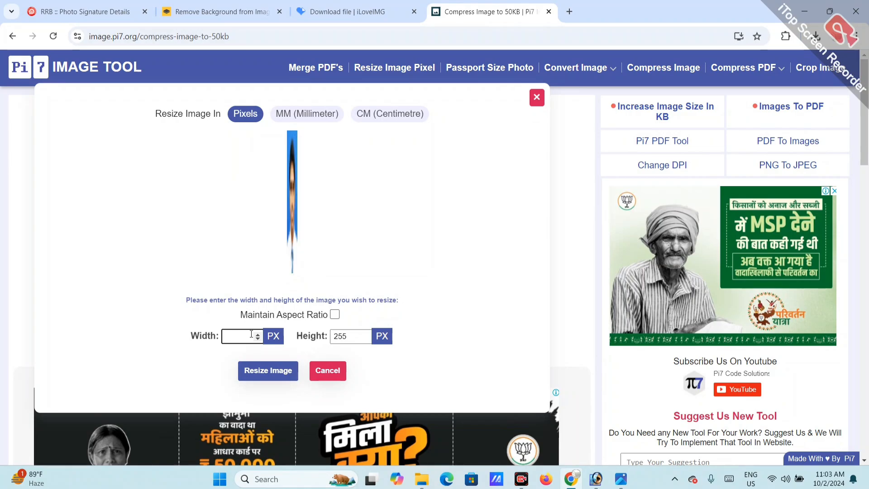
key("BackSpace")
type("240")
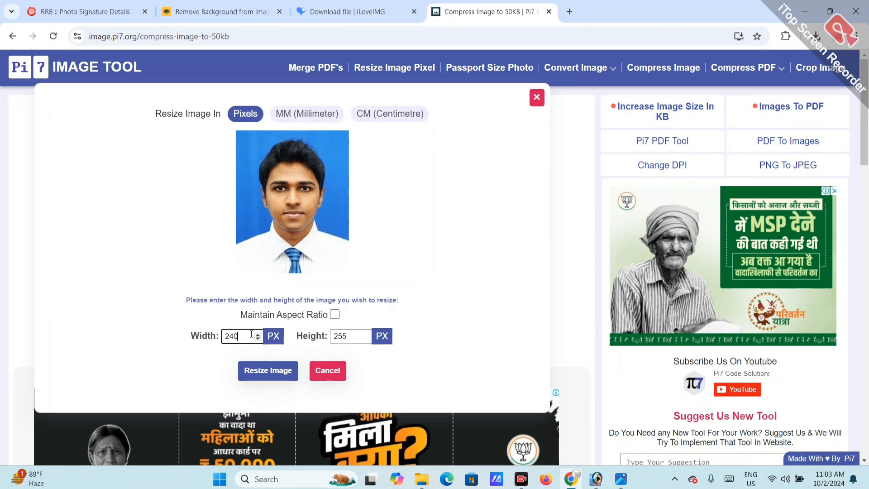
Step: Try to set the width of P33 to 480 px
key("BackSpace")
key("BackSpace")
key("BackSpace")
type("480")
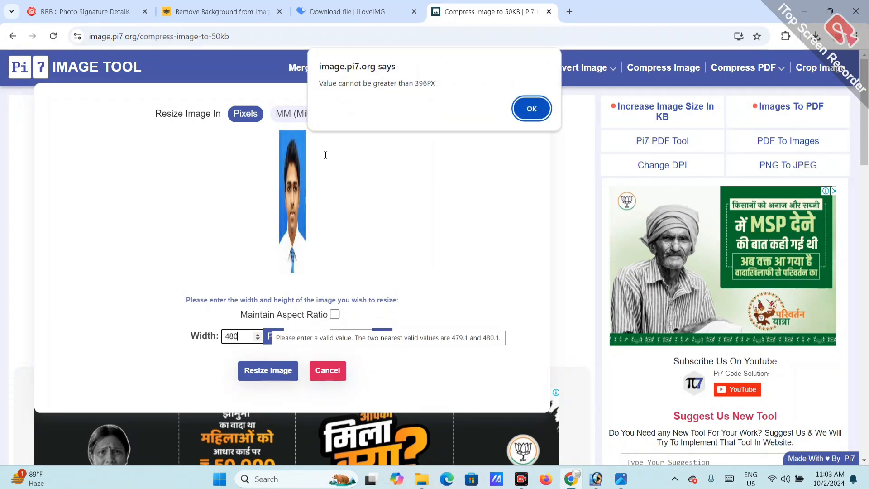
left_click_drag(321, 86, 467, 82)
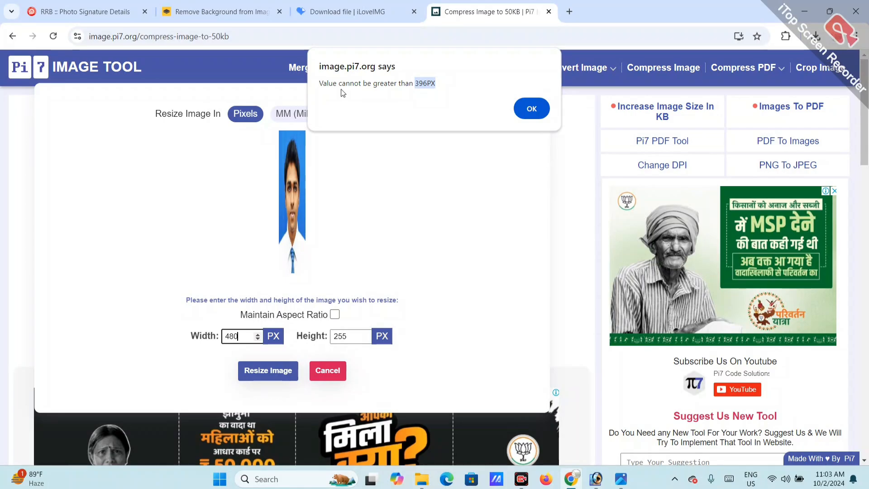
left_click_drag(328, 85, 419, 84)
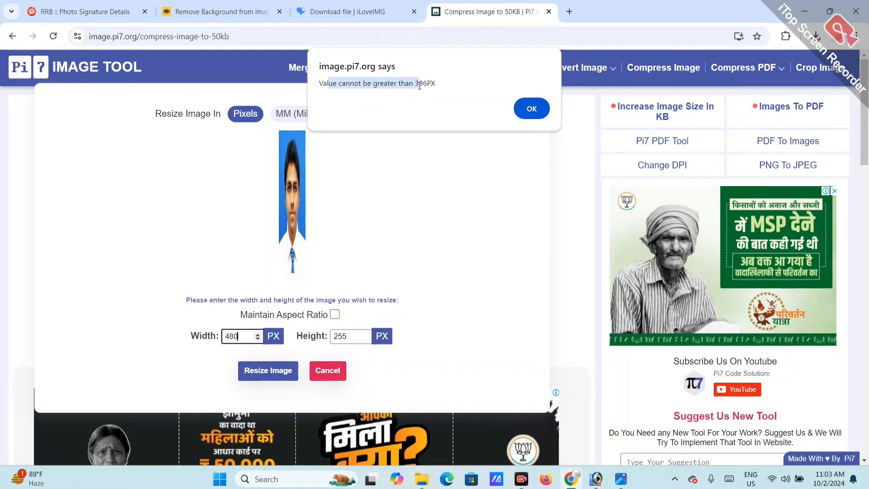
left_click(530, 113)
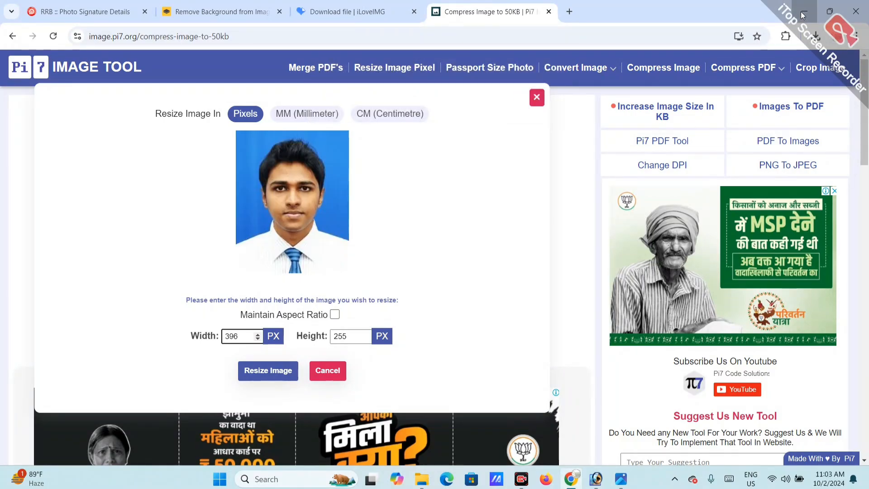
Step: Open P33 from the Desktop folder TECHNICIAN RE OPEN in the image viewer, examine its pixel dimensions and put the viewer away
left_click(800, 11)
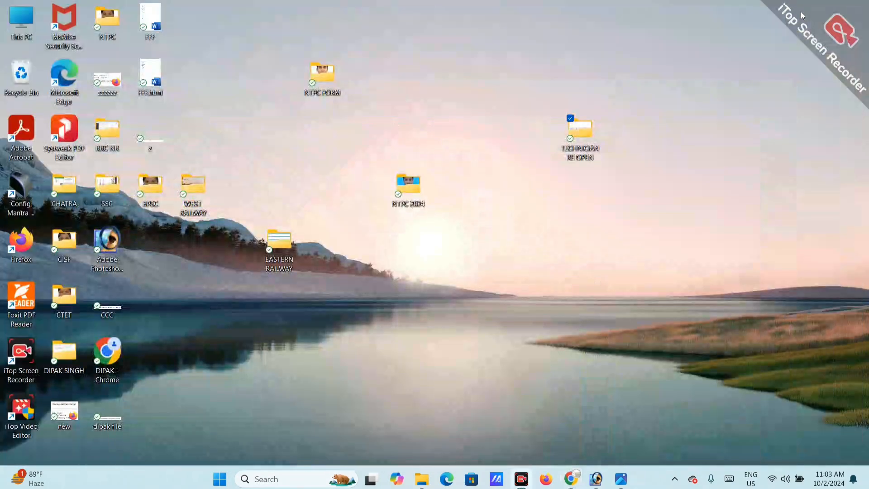
double_click(577, 132)
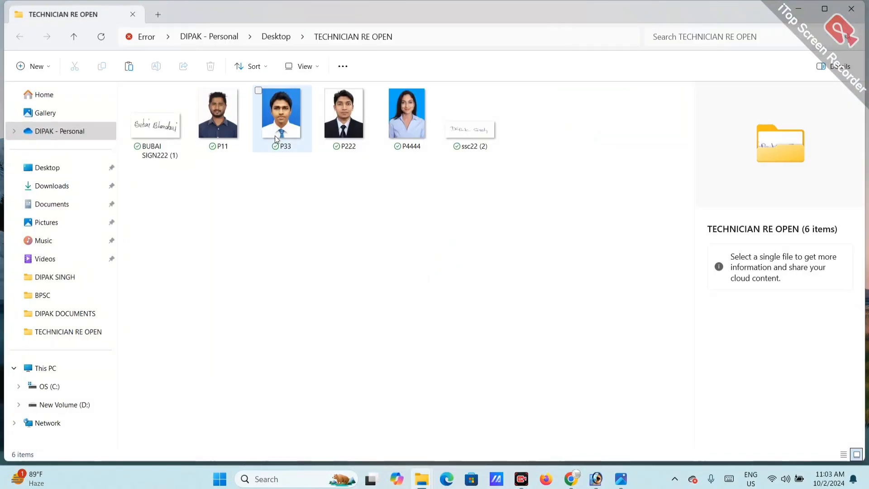
left_click(275, 130)
double_click(275, 130)
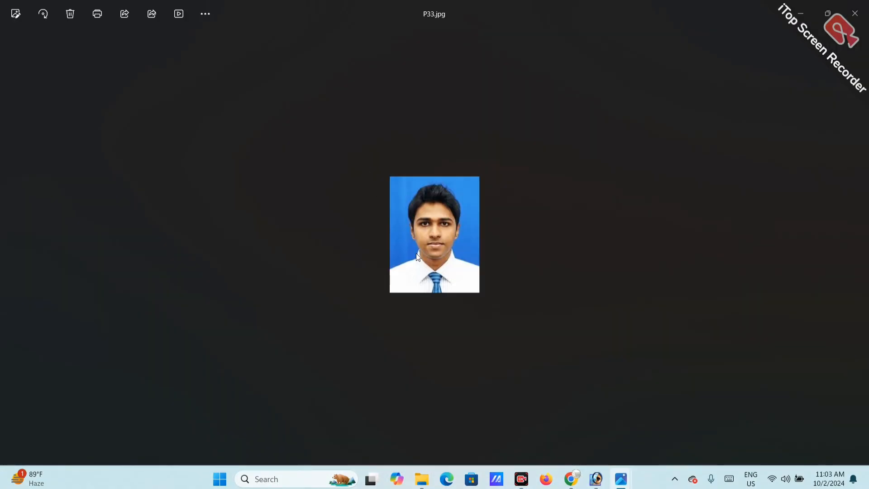
scroll(404, 214, "up", 2)
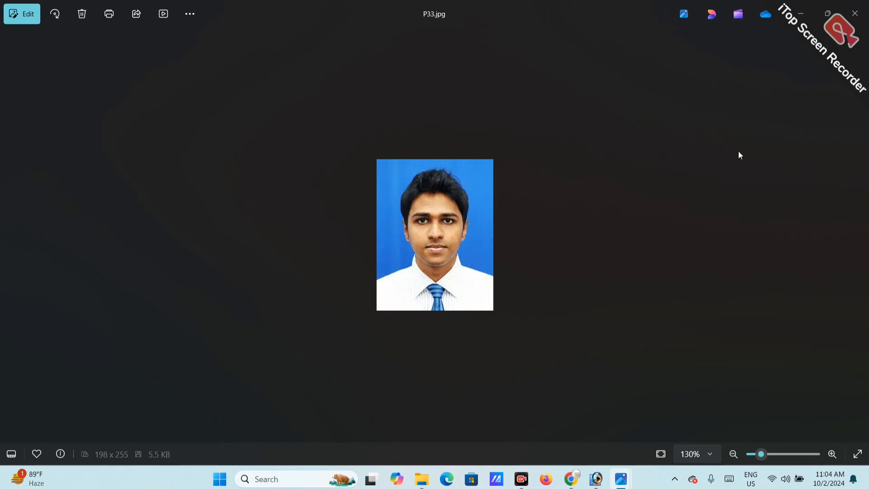
left_click(800, 13)
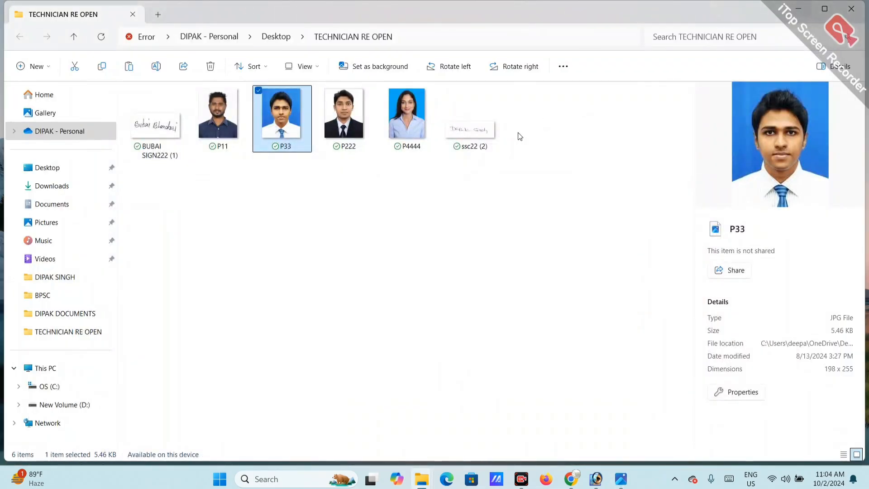
Step: Open the photo P4444 in the image viewer for comparison
double_click(406, 128)
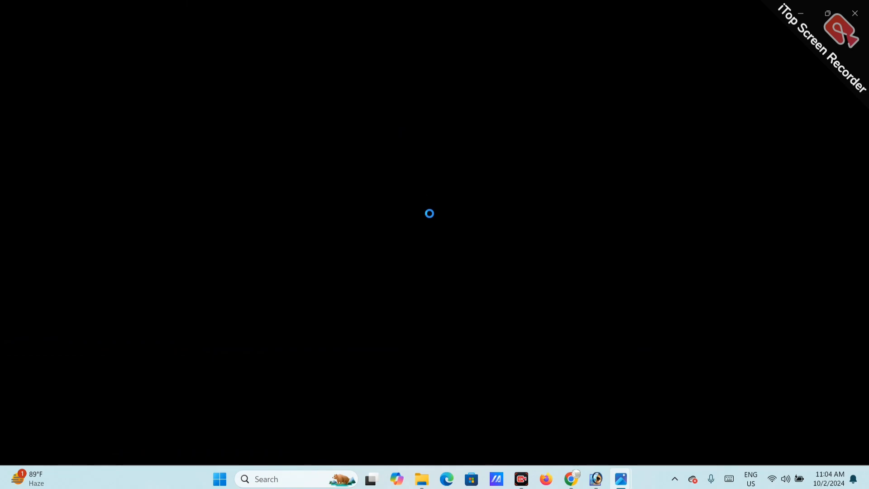